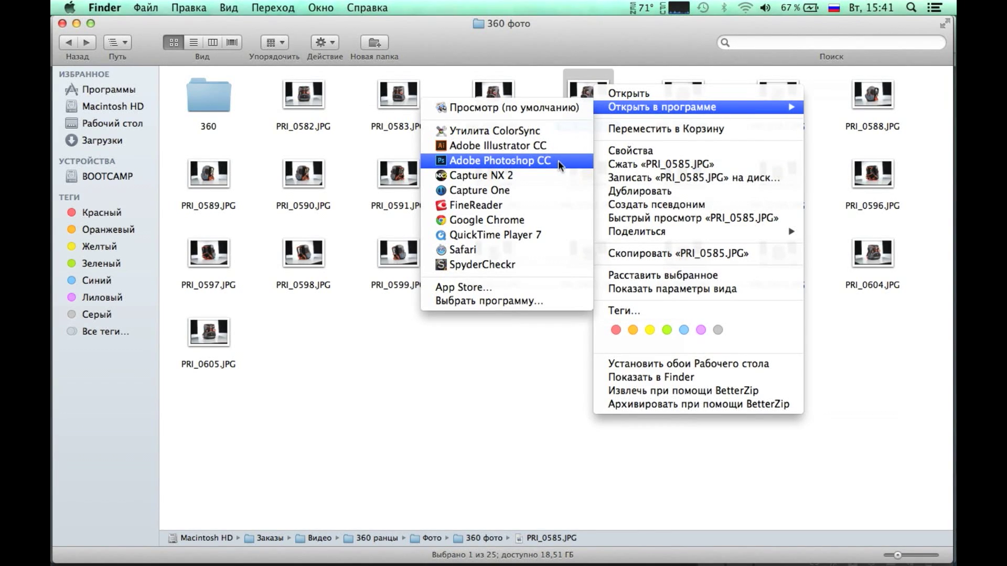
Open PRI_0585.JPG from the 360 фото folder in Adobe Photoshop CC.
left_click(560, 165)
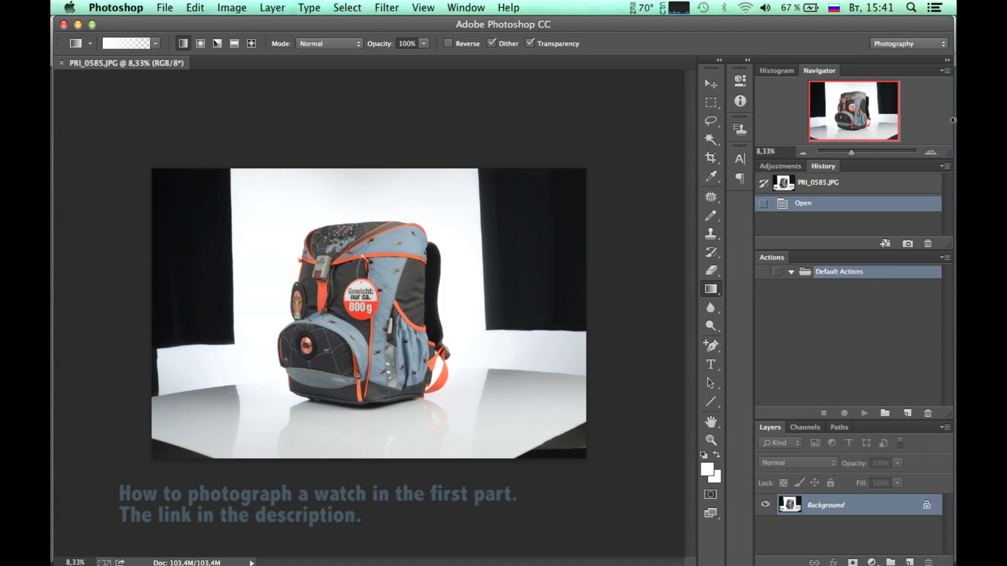
Show the Actions panel and start recording a new action, Action 1.
left_click(929, 152)
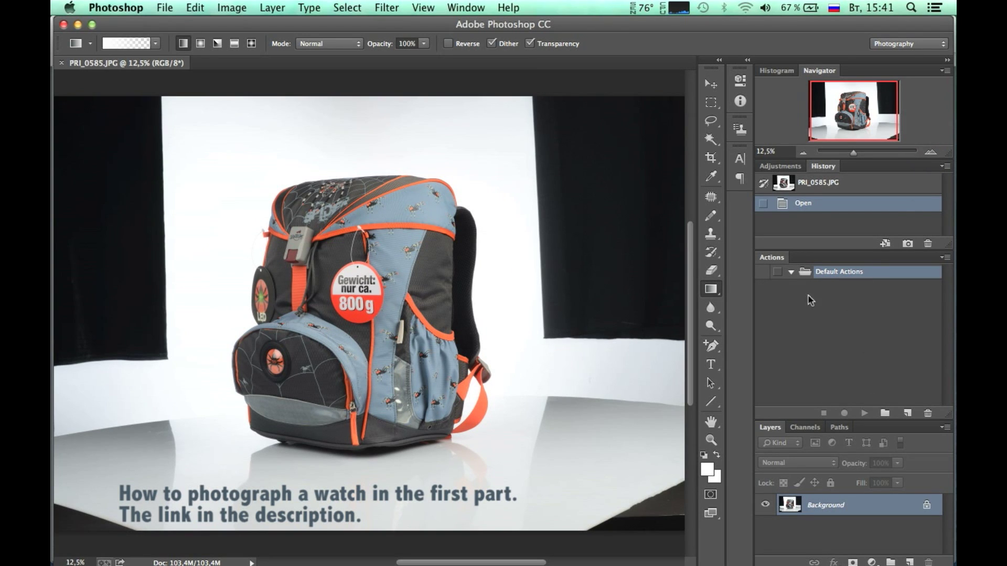
left_click(423, 10)
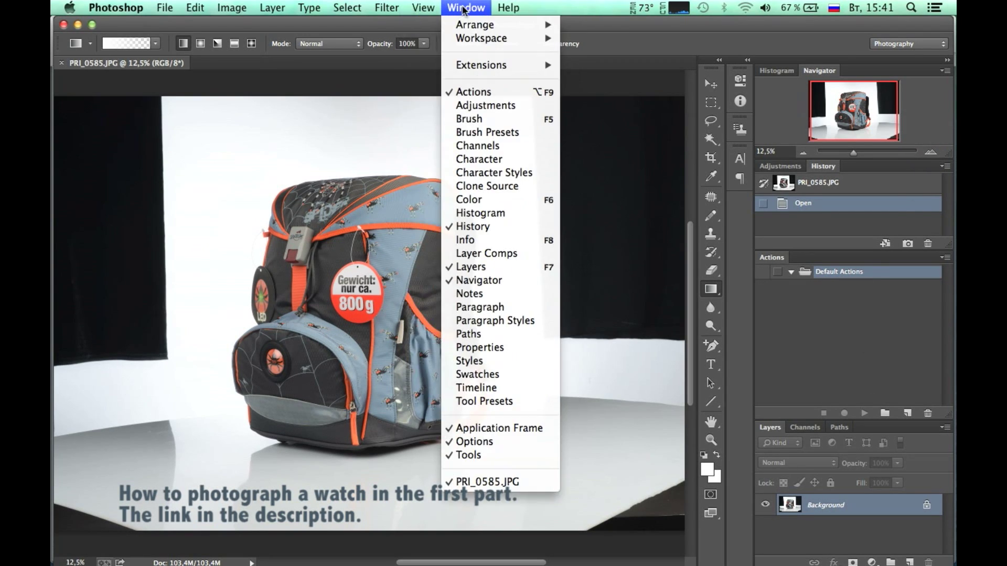
left_click(512, 92)
left_click(467, 7)
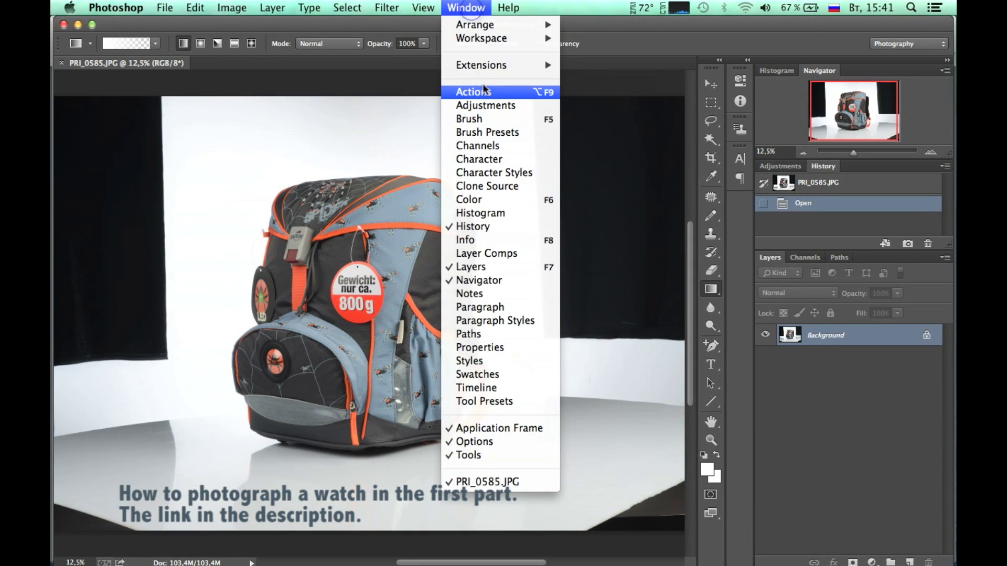
left_click(509, 92)
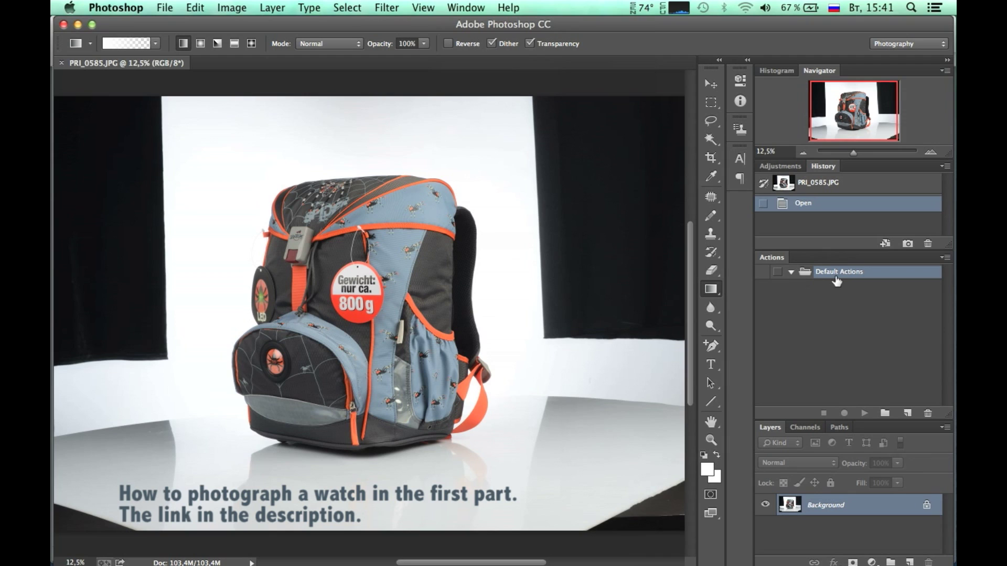
left_click(908, 413)
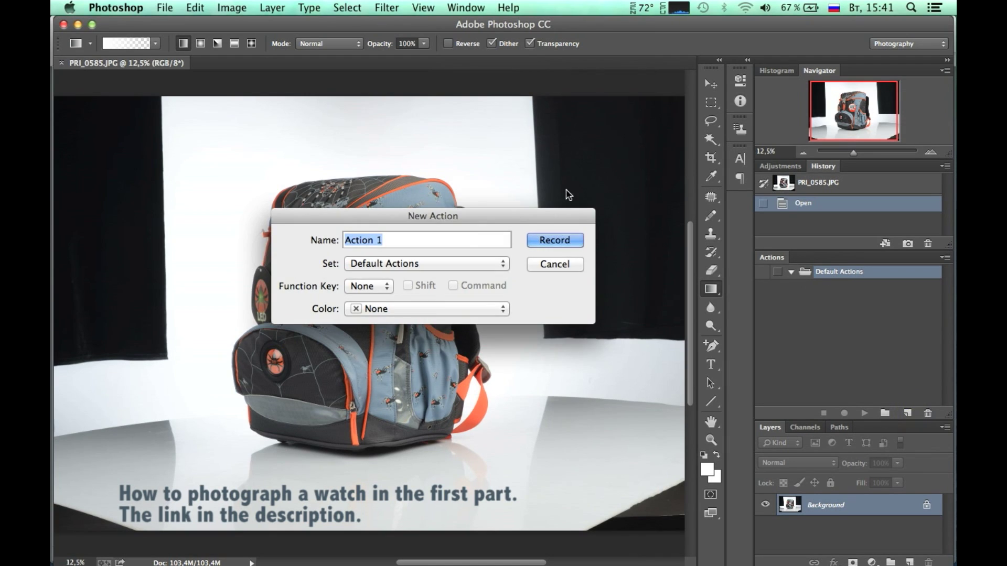
left_click(555, 241)
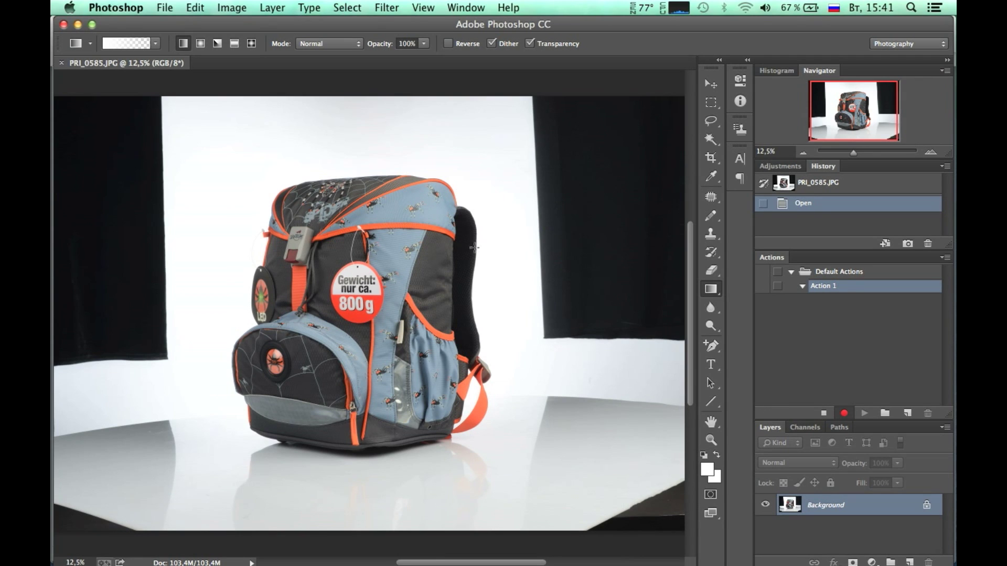
Resize the backpack photo to 2000 px wide (2000 × 1335).
left_click(231, 7)
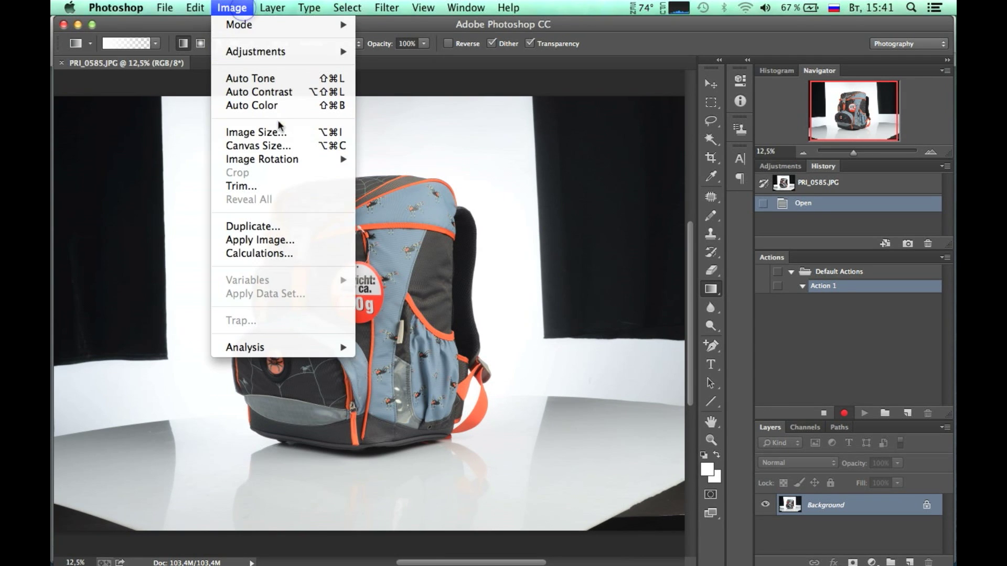
left_click(283, 135)
type("2")
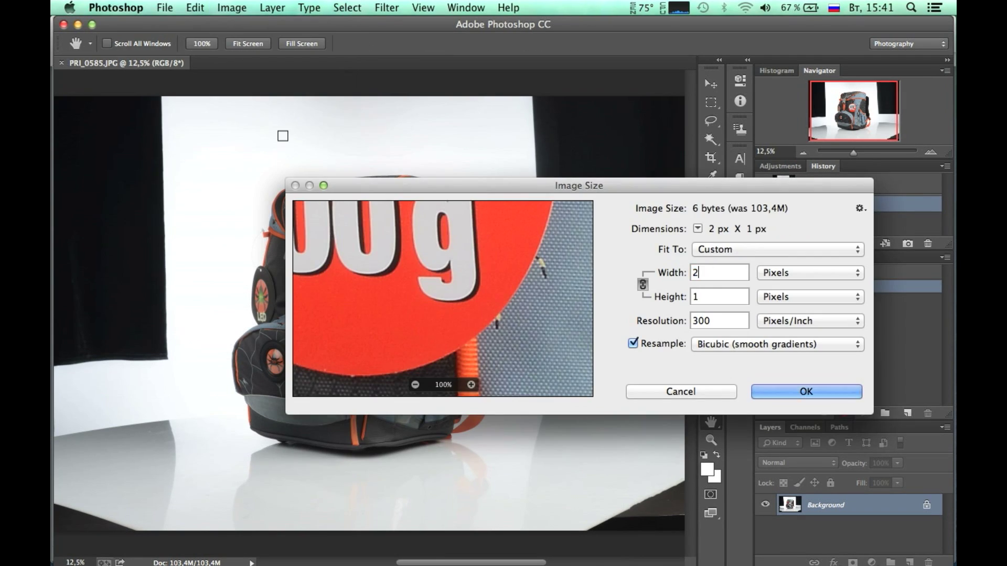
type("000")
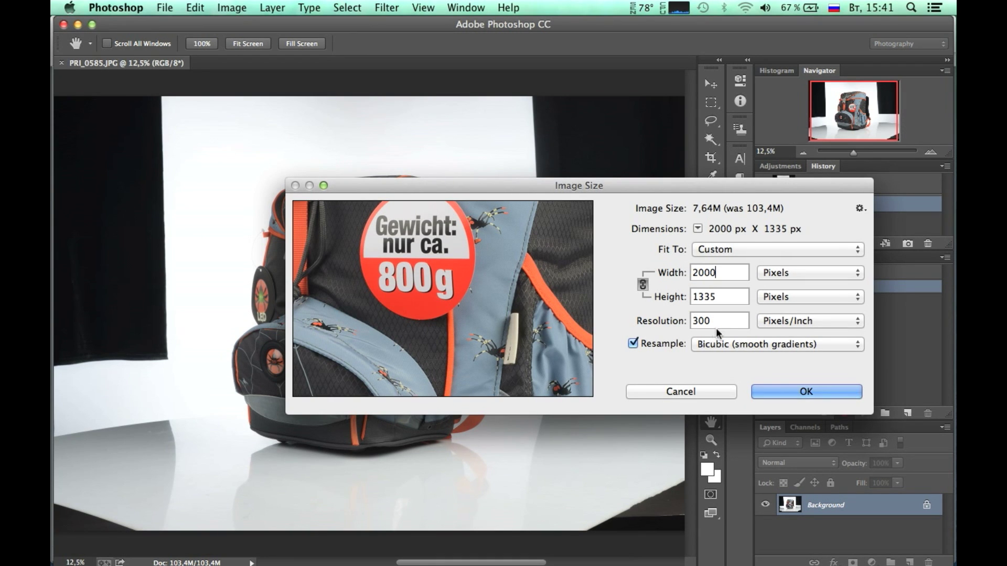
left_click(774, 392)
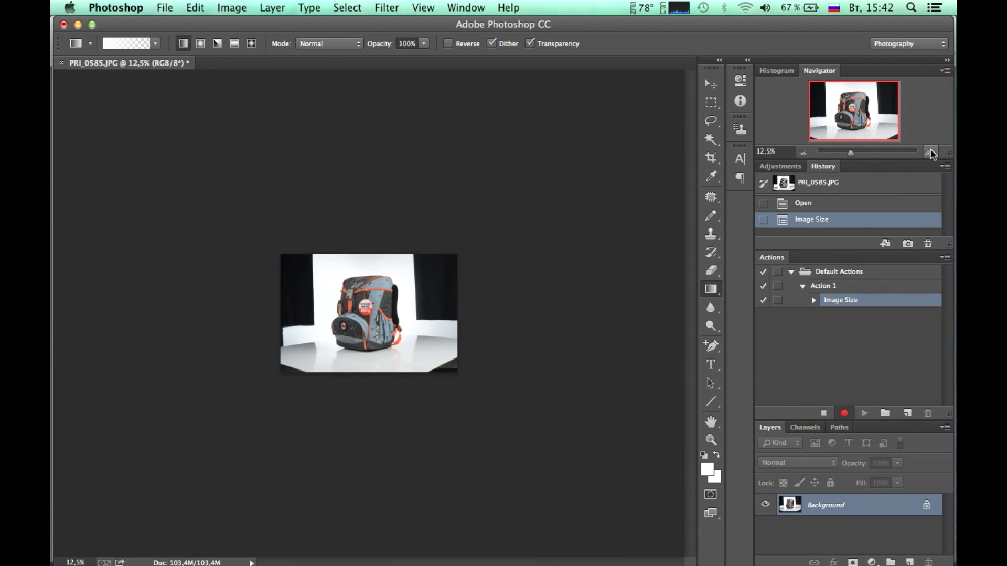
left_click(930, 152)
left_click(931, 152)
left_click(930, 152)
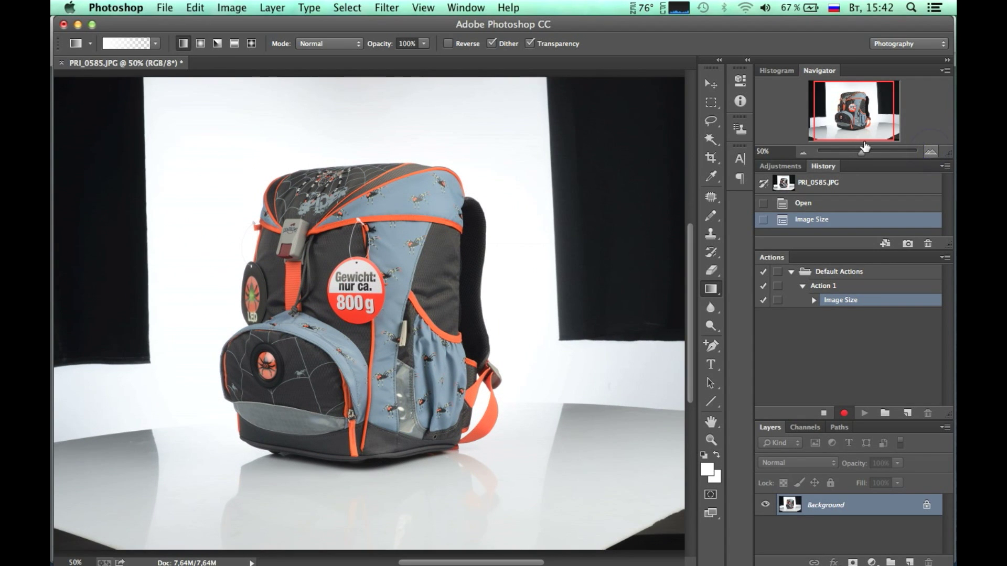
Brighten the highlights with Curves, adding points and dragging the white endpoint left.
left_click(231, 6)
mouse_move(256, 51)
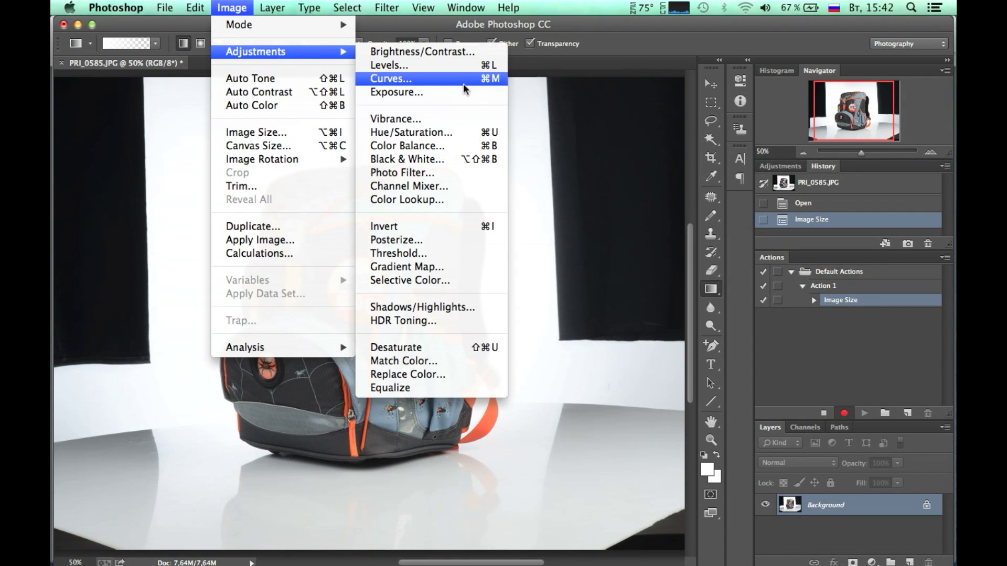
left_click(464, 78)
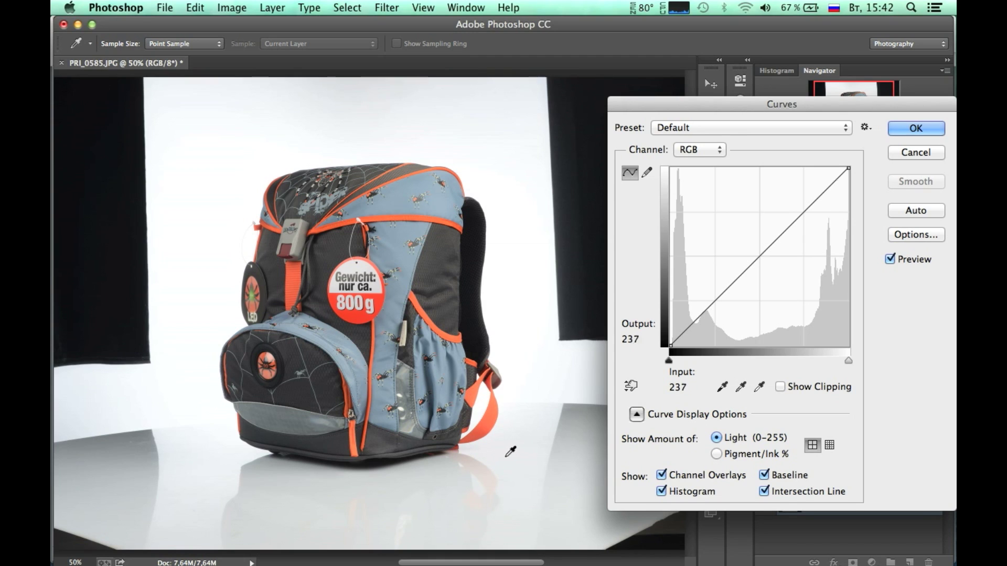
left_click(806, 208)
left_click(765, 250)
left_click(823, 192)
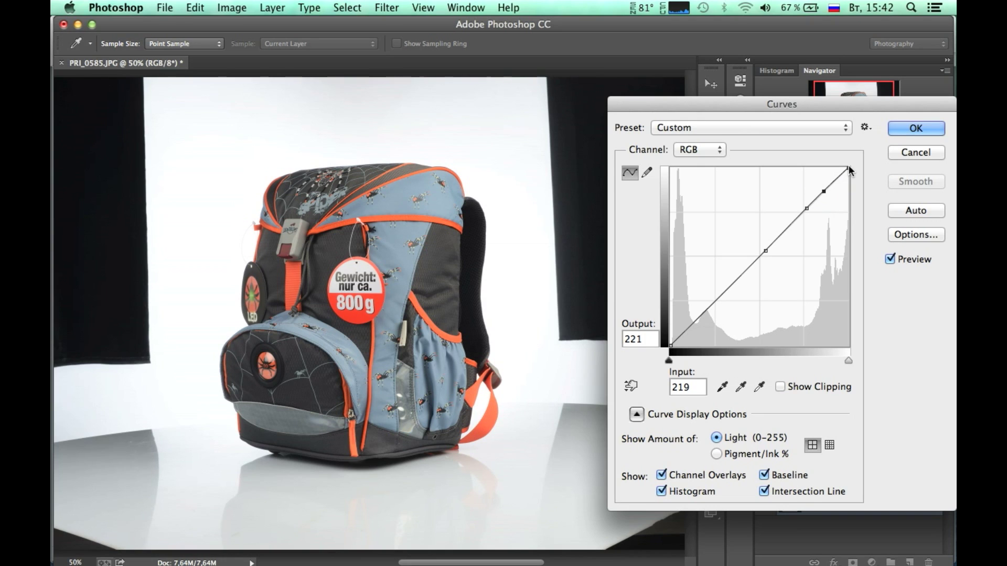
left_click_drag(848, 170, 831, 169)
left_click_drag(796, 220, 821, 190)
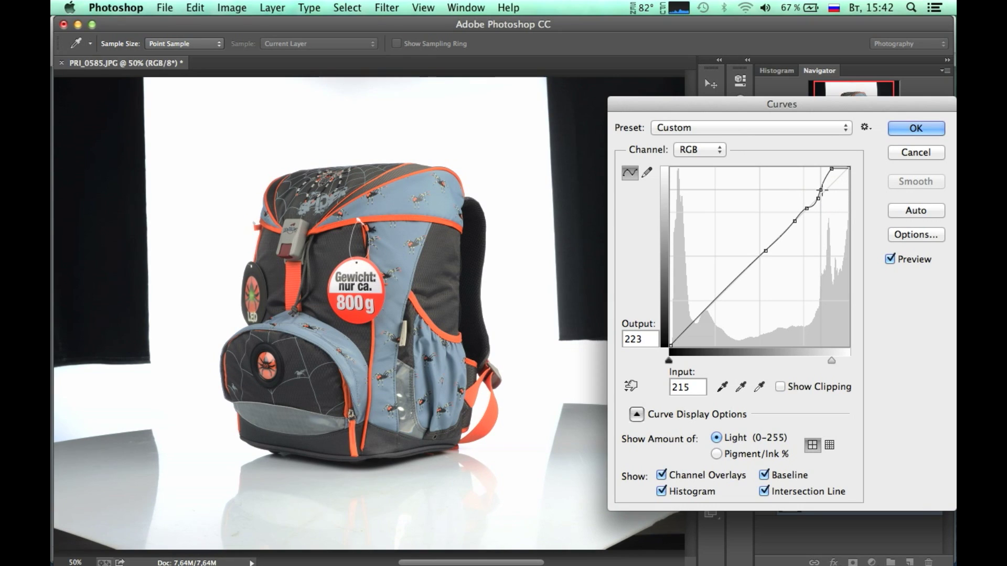
left_click_drag(821, 190, 823, 190)
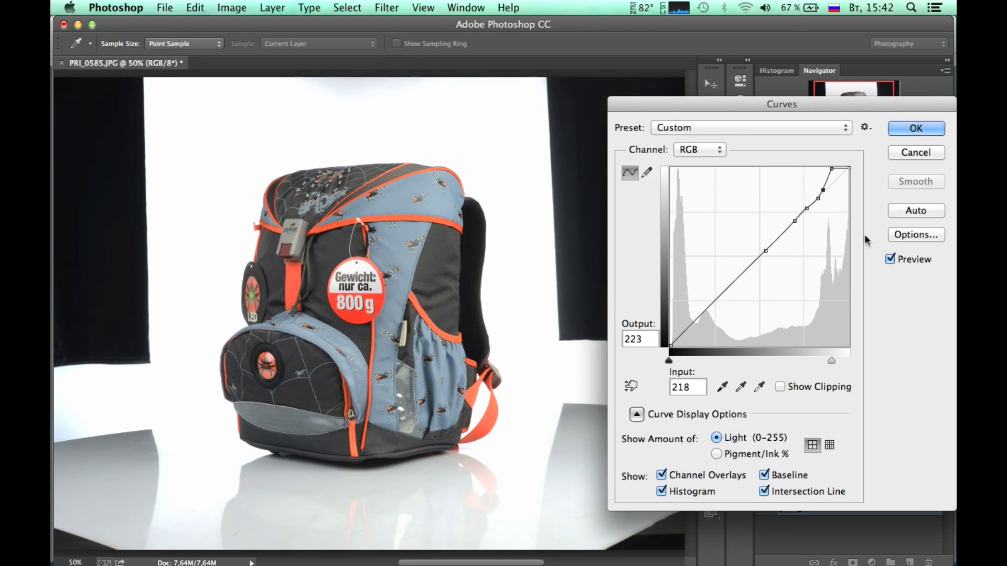
left_click(890, 260)
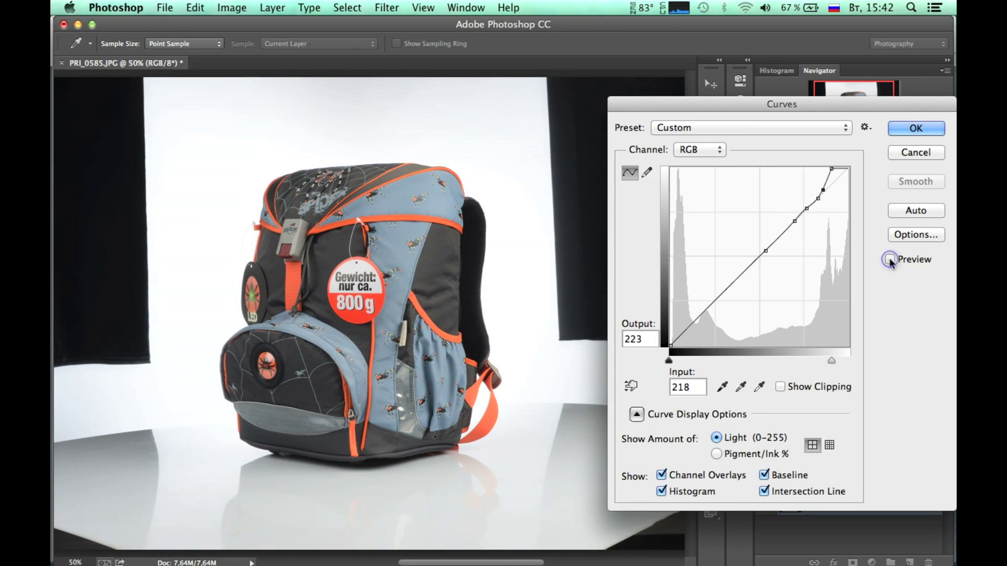
left_click(901, 131)
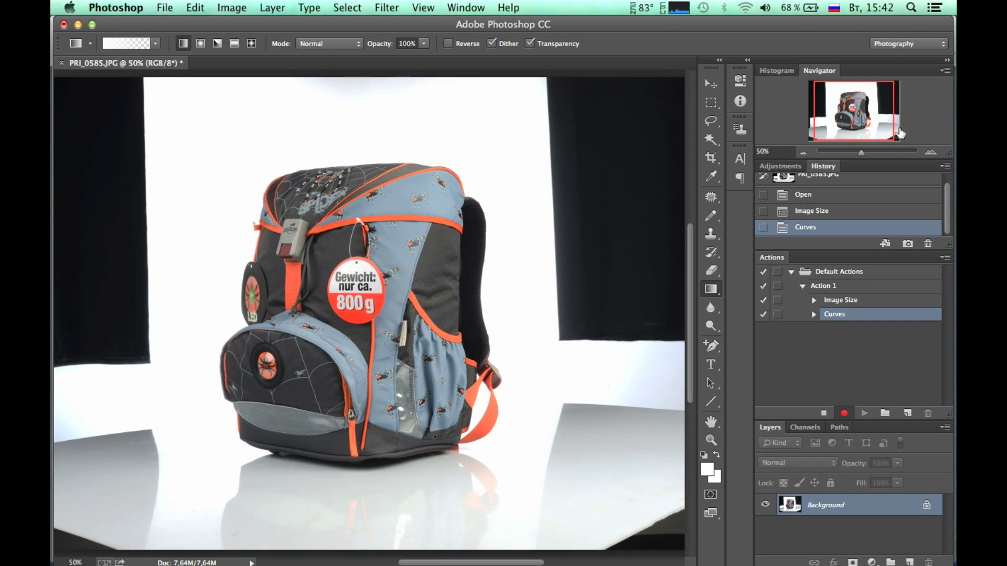
Clear the dark strip along the photo's bottom to white, then deselect.
left_click(803, 153)
left_click(717, 103)
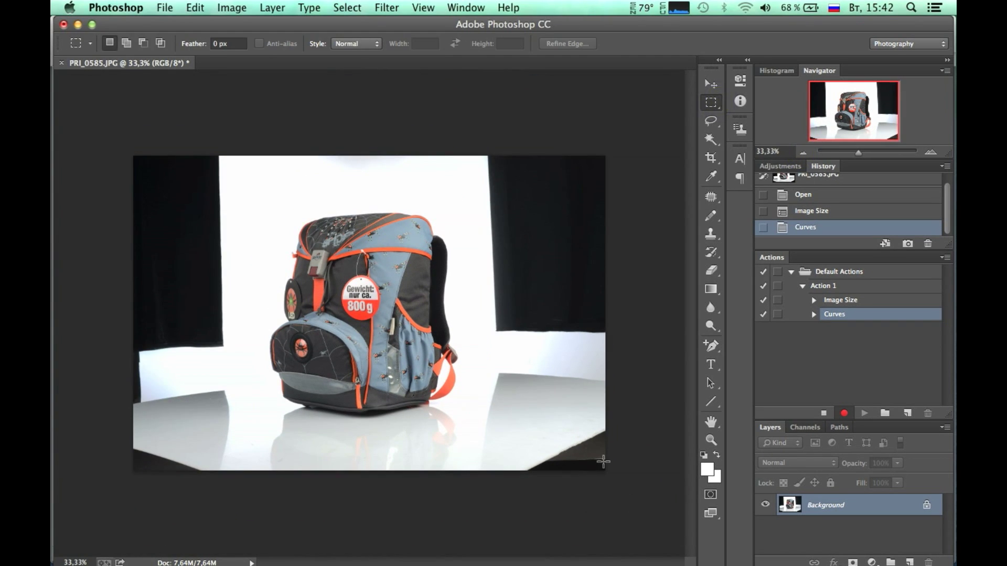
left_click_drag(628, 491, 64, 447)
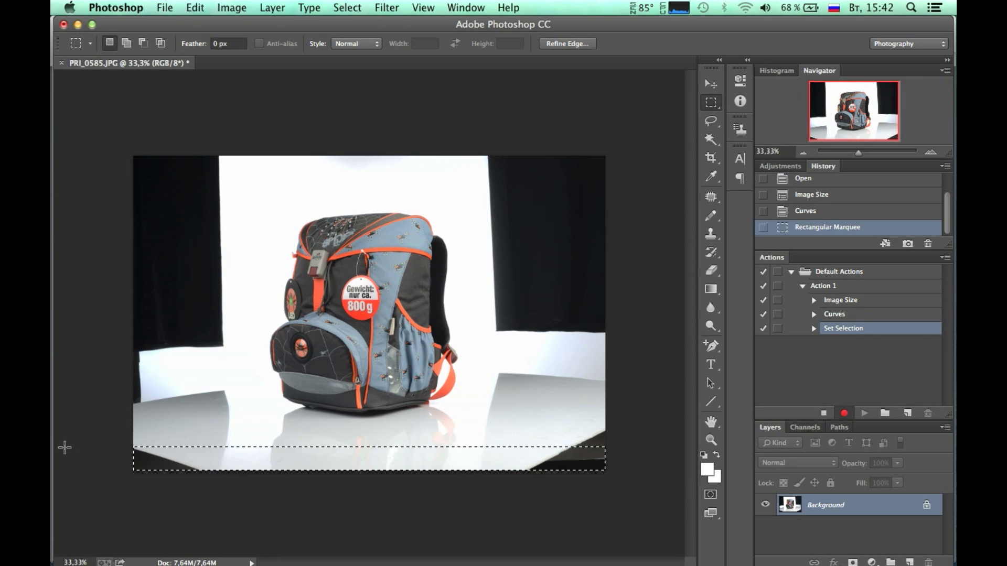
left_click(195, 8)
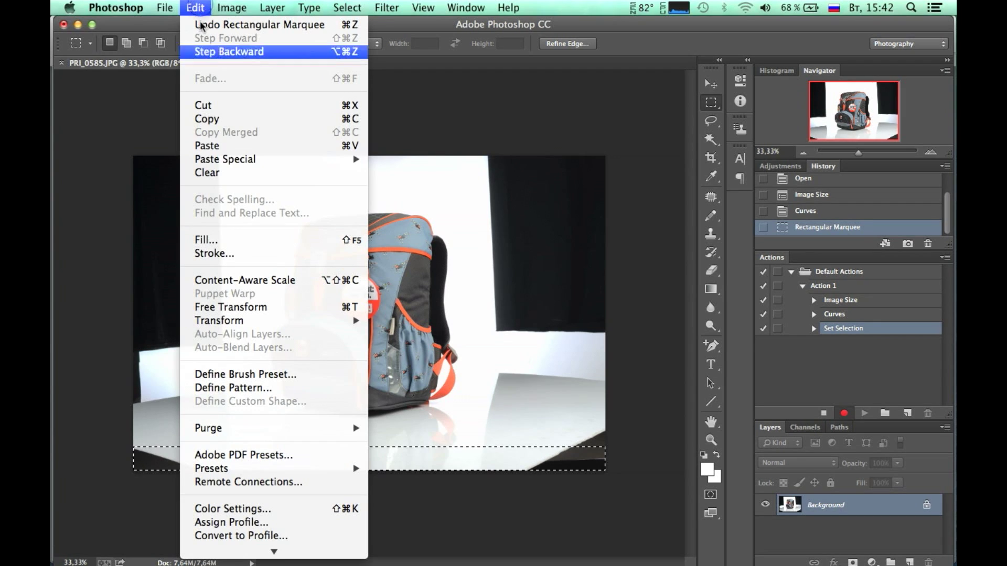
left_click(228, 174)
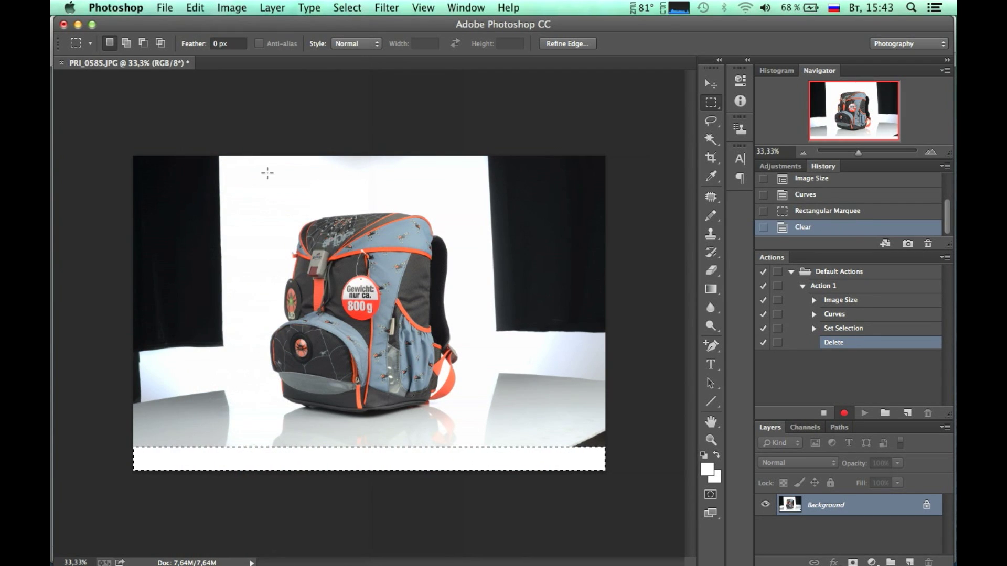
left_click(631, 300)
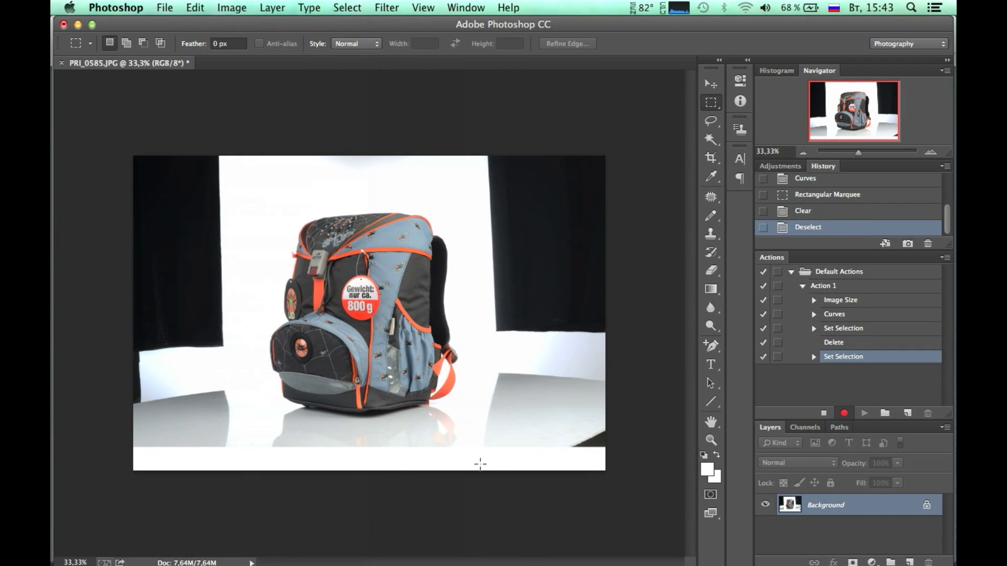
Test-select the white backdrop with the Magic Wand at tolerance 15.
left_click(712, 140)
left_click(503, 355)
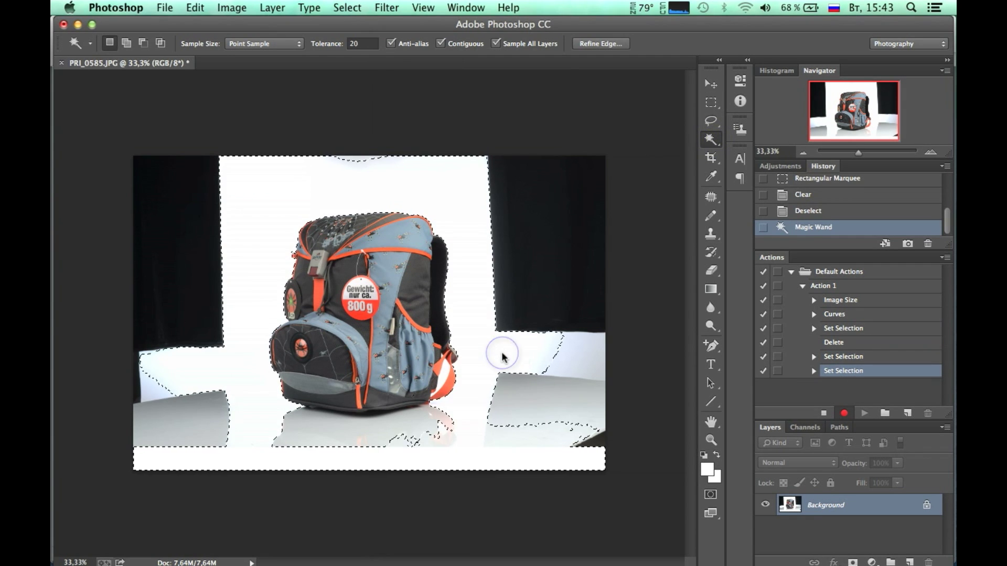
left_click(511, 359)
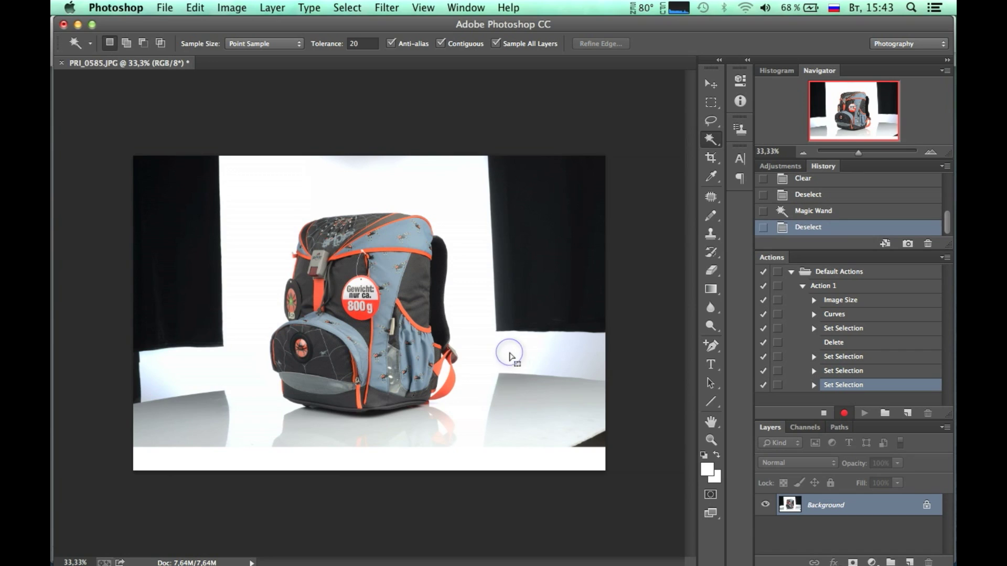
double_click(362, 42)
type("15")
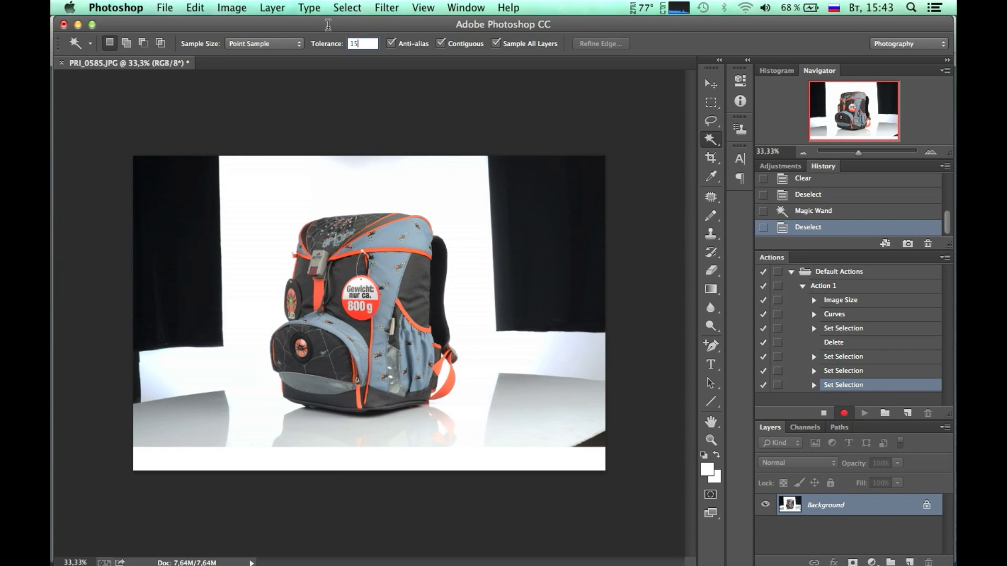
left_click(498, 355)
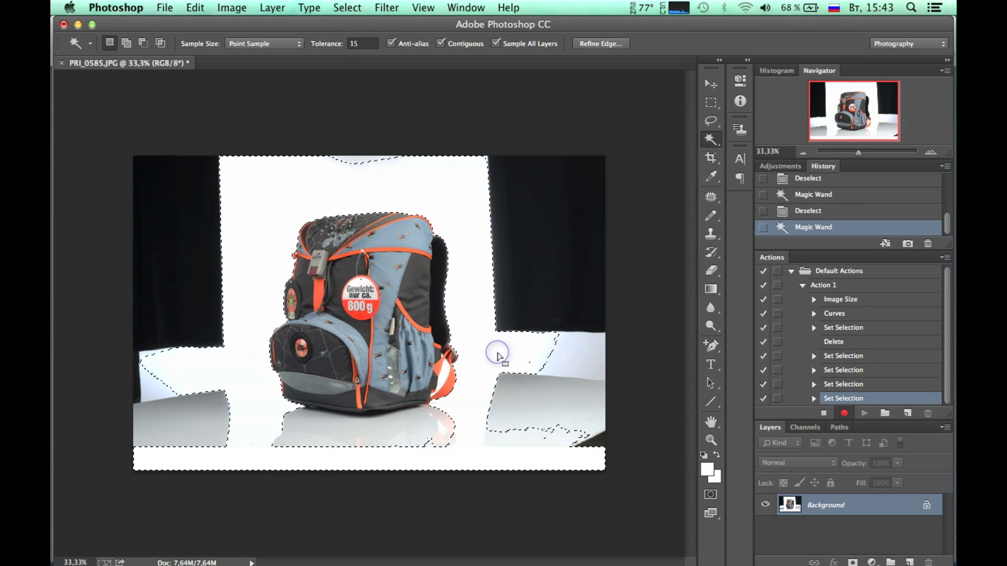
left_click(497, 354)
left_click(497, 353)
Lower the Magic Wand tolerance to 10, reselect the backdrop, then deselect.
double_click(366, 42)
type("10")
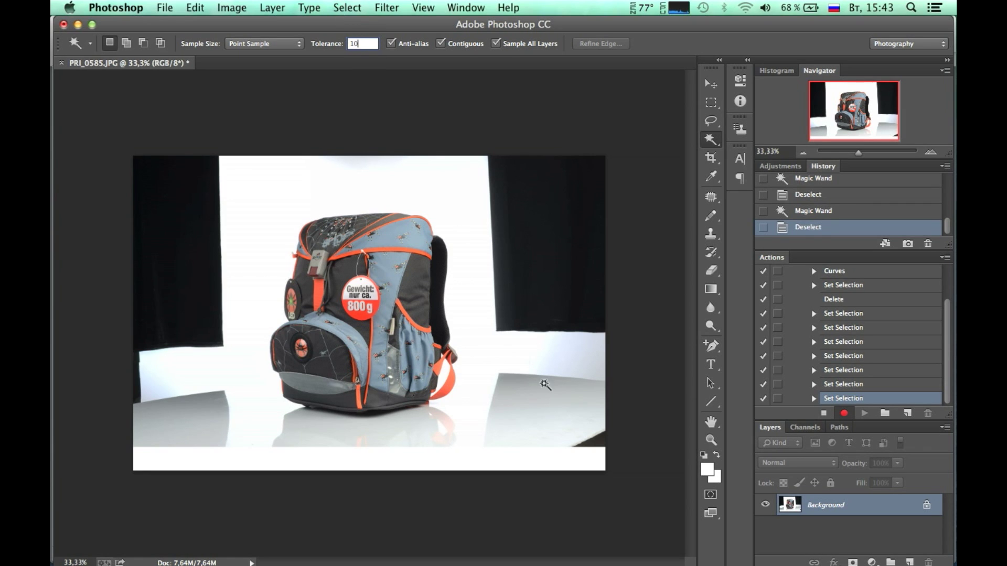
left_click(497, 359)
left_click(510, 348)
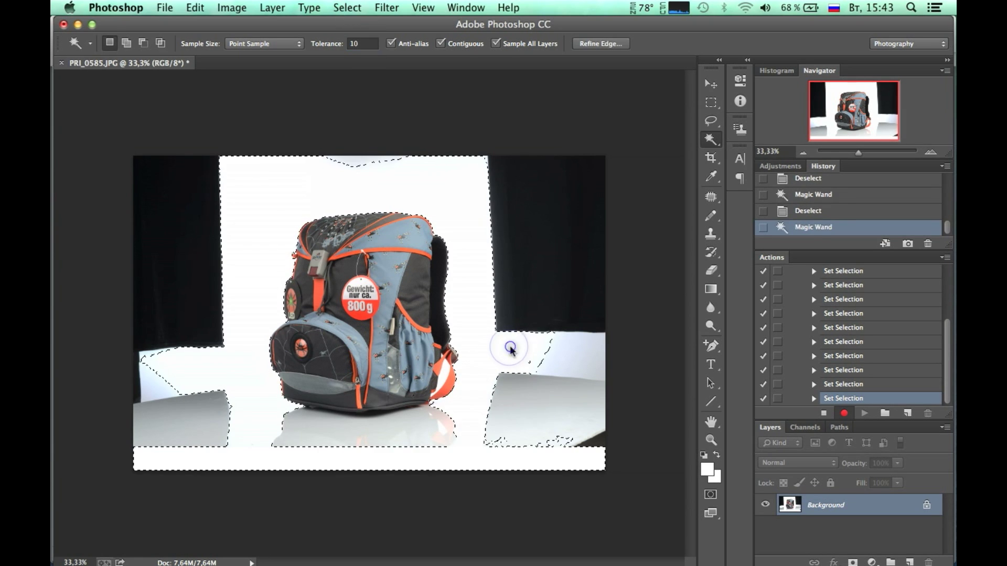
left_click(511, 350)
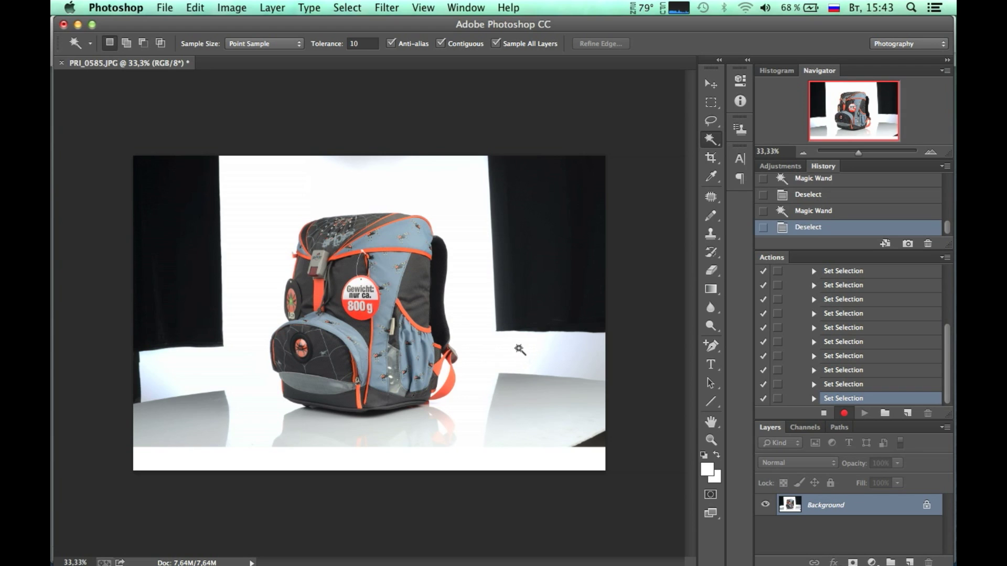
double_click(929, 505)
Convert the Background to Layer 0 and erase the floor strip right of the backpack.
left_click(523, 232)
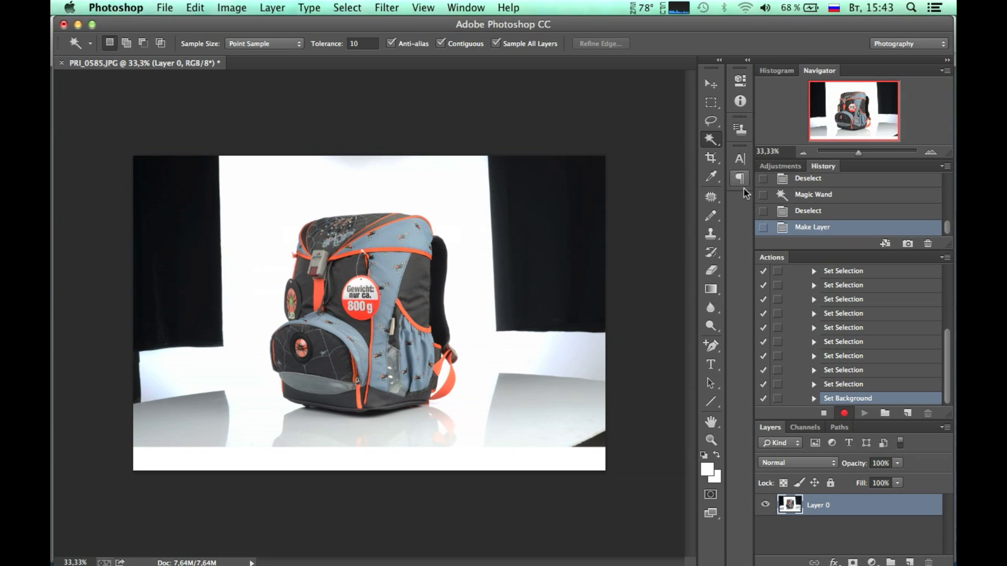
left_click(711, 103)
left_click_drag(515, 370, 485, 479)
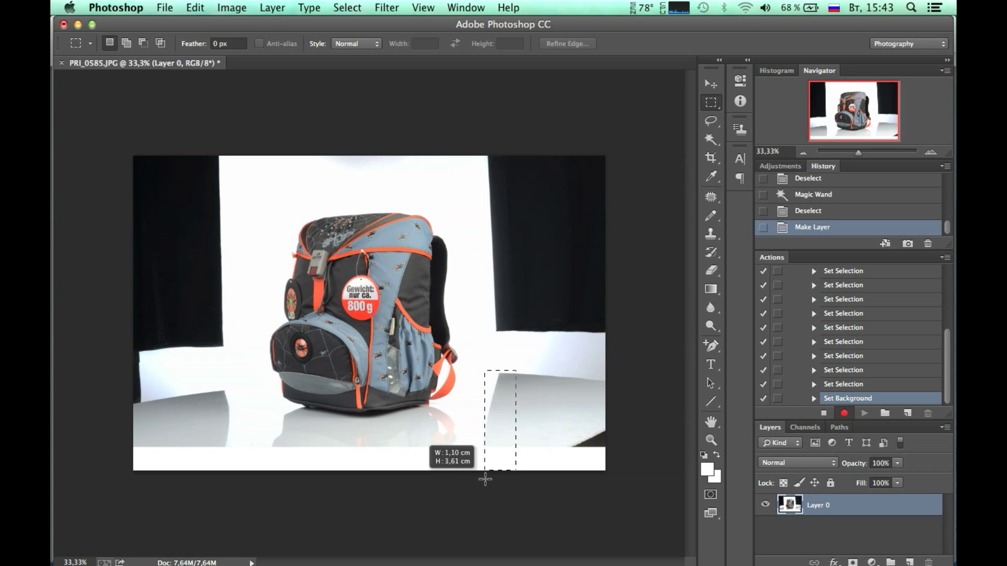
left_click_drag(485, 479, 485, 482)
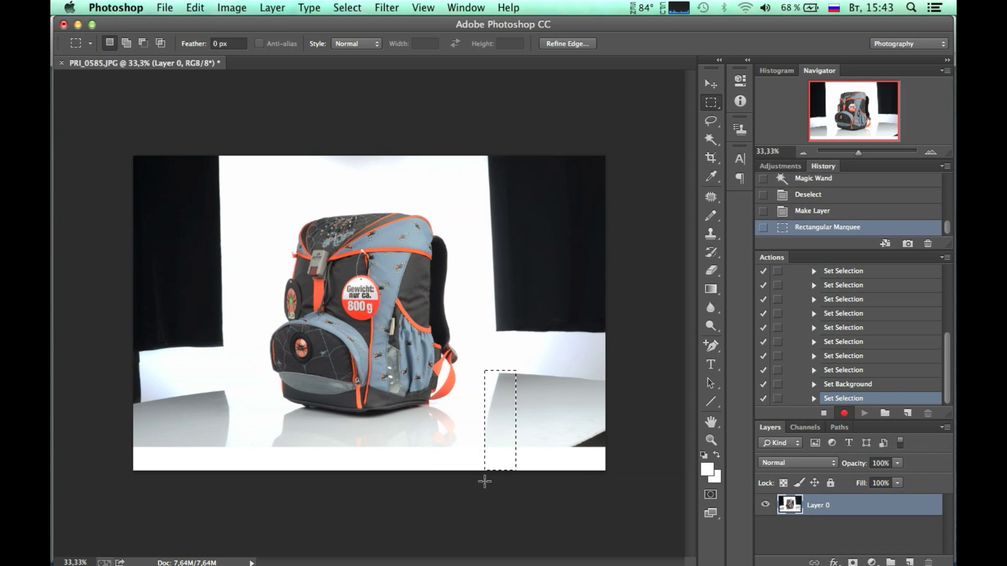
left_click(199, 7)
left_click(247, 173)
key("super+d")
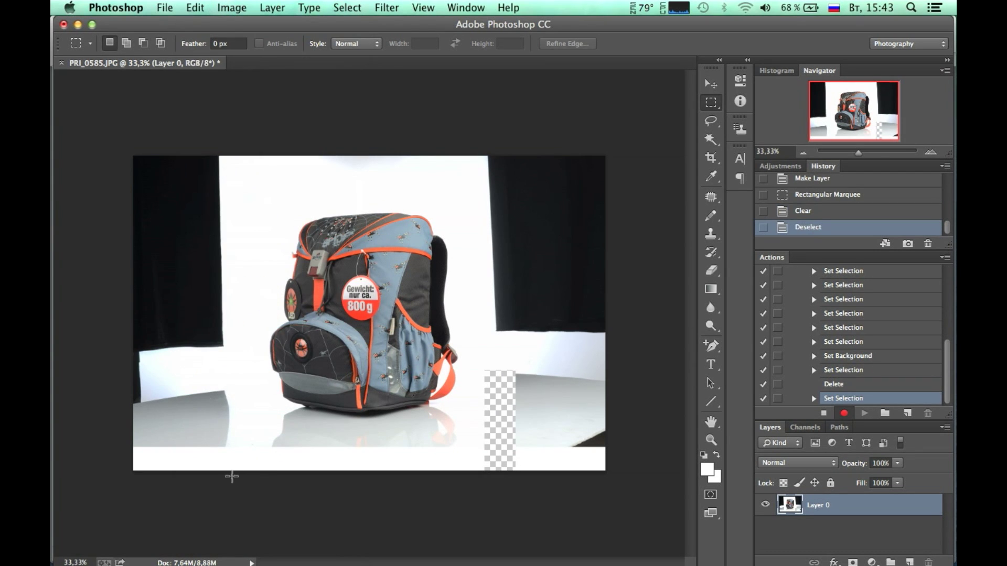
Erase the floor strip left of the backpack to transparency.
left_click_drag(236, 476, 194, 388)
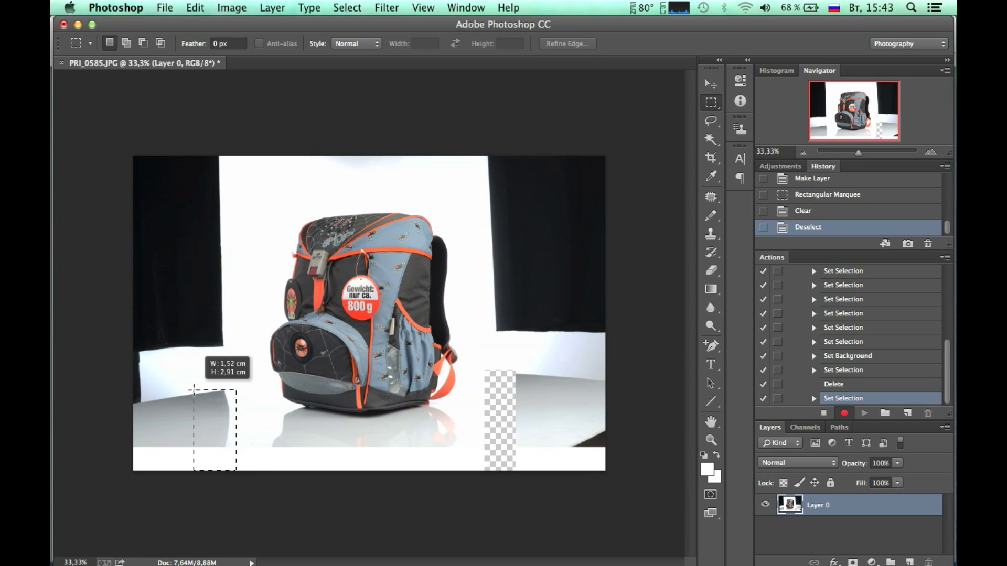
left_click(232, 7)
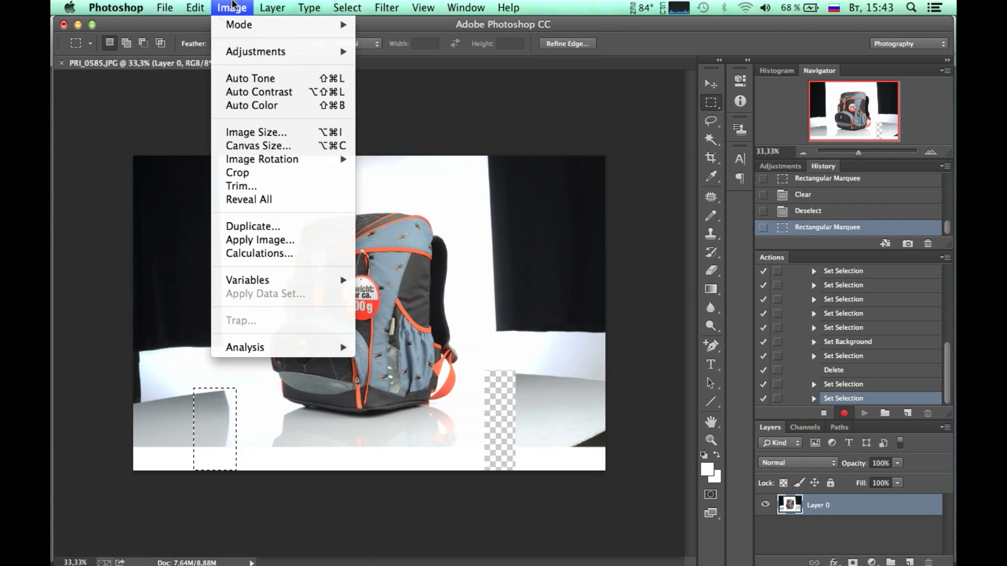
left_click(217, 173)
left_click(521, 260)
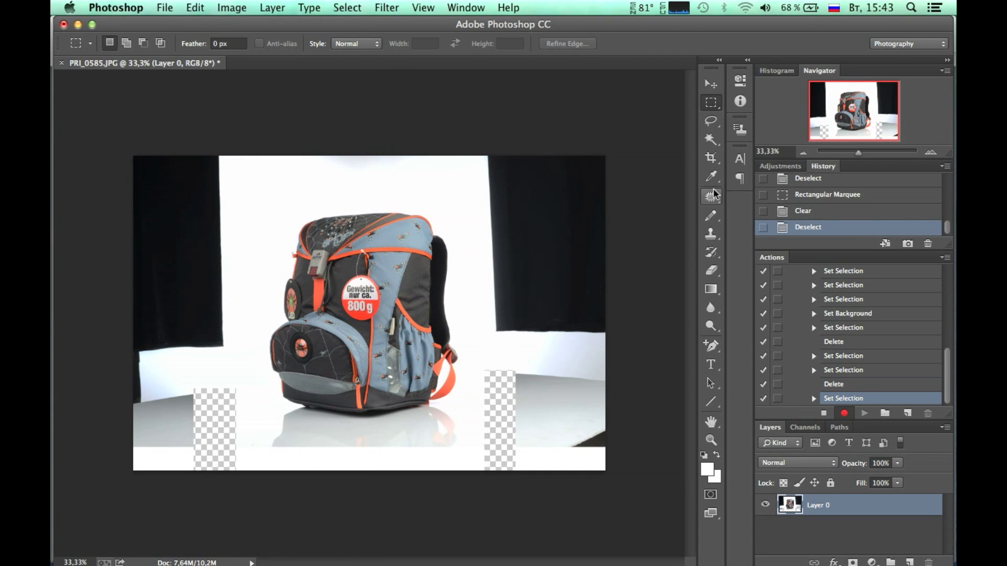
Magic Wand the white backdrop, erase it to transparency, and deselect.
left_click(711, 140)
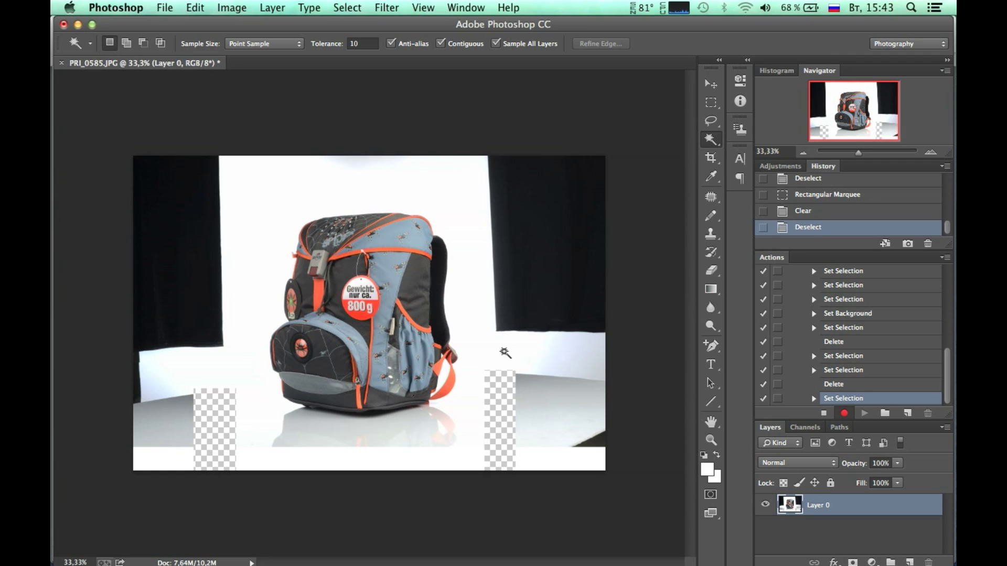
left_click(504, 352)
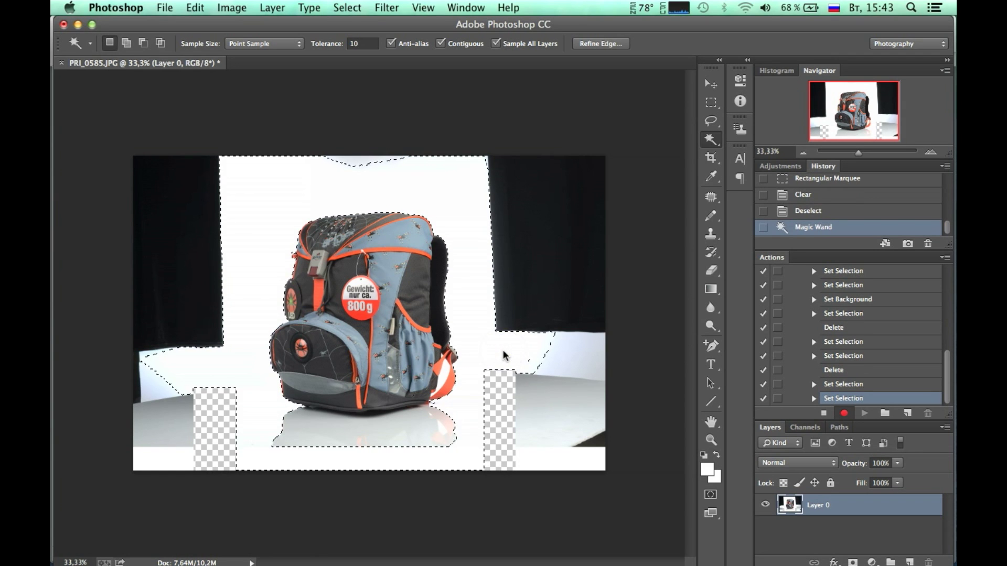
left_click(194, 7)
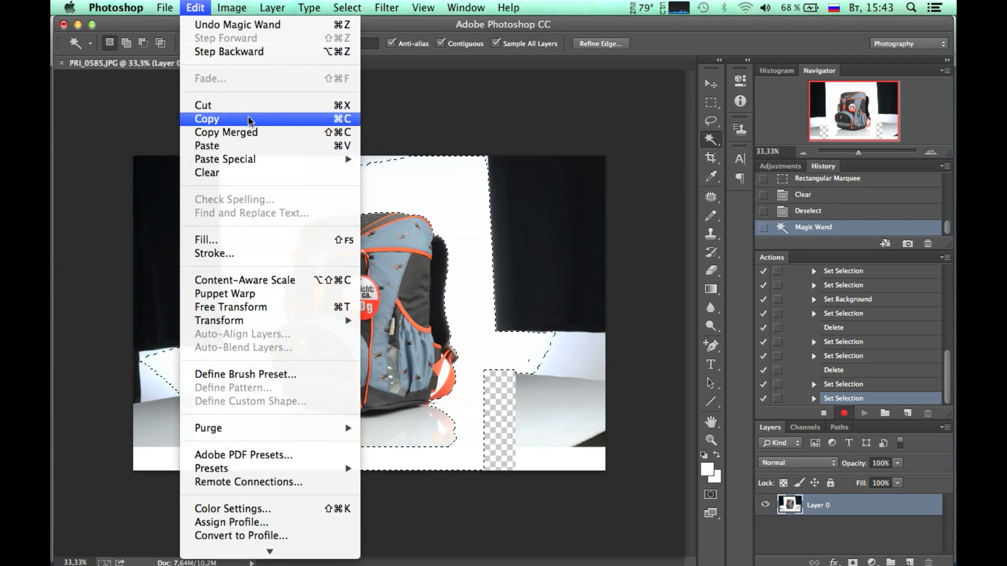
left_click(257, 173)
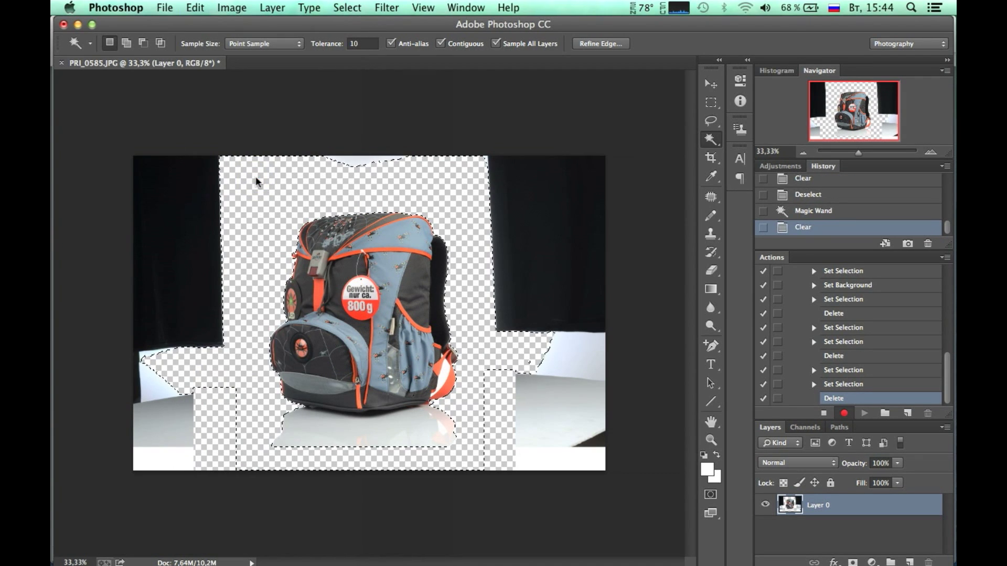
key("ctrl+d")
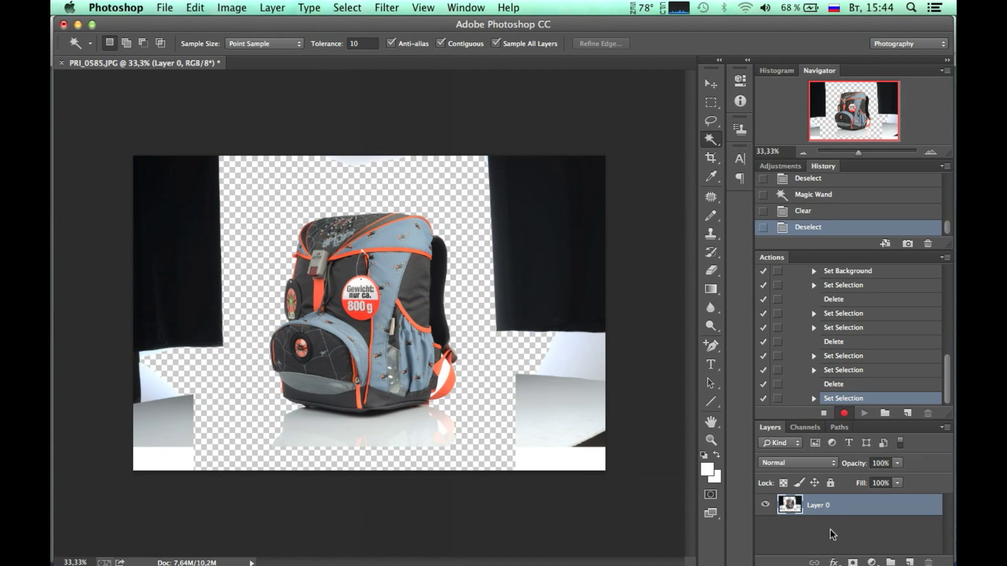
Duplicate Layer 0 as Layer 0 copy.
right_click(837, 507)
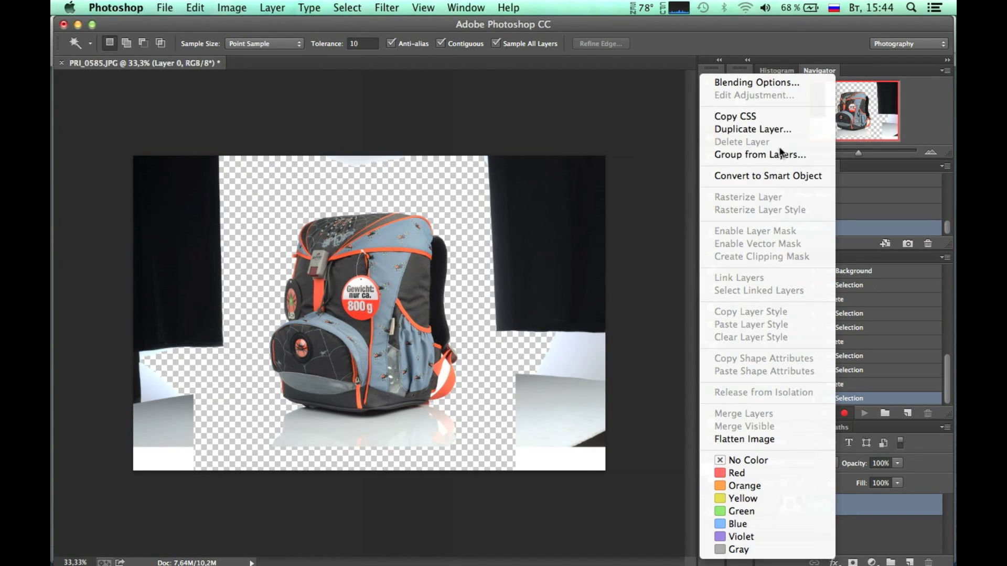
left_click(776, 129)
left_click(634, 228)
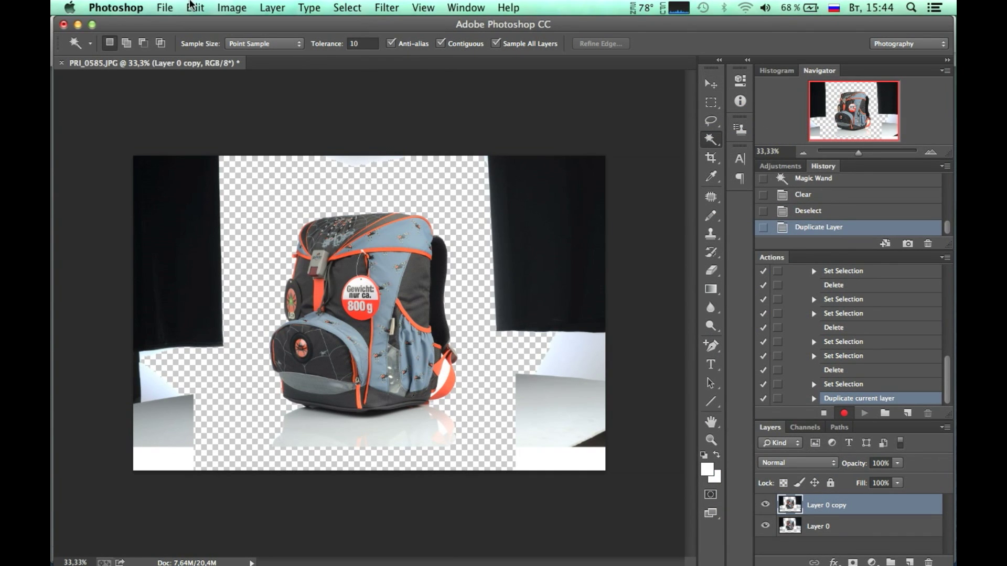
Darken the copy to a black silhouette by pulling the Curves top point to 0.
left_click(227, 8)
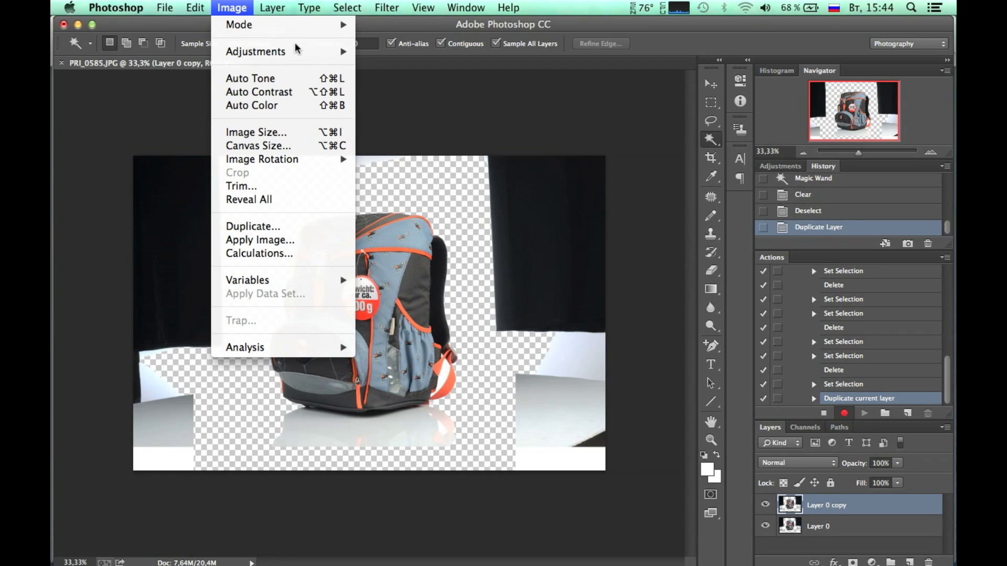
mouse_move(256, 51)
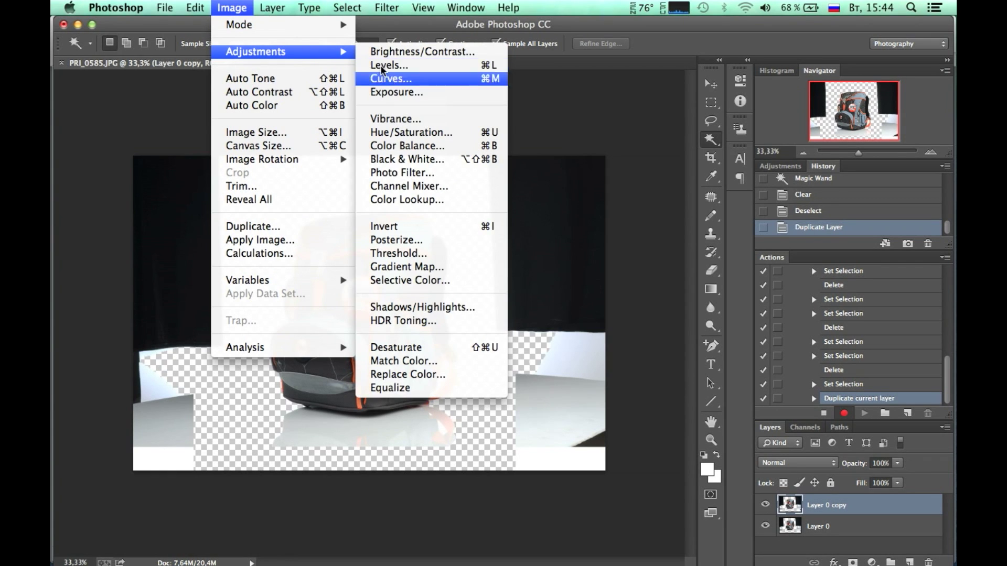
left_click(413, 79)
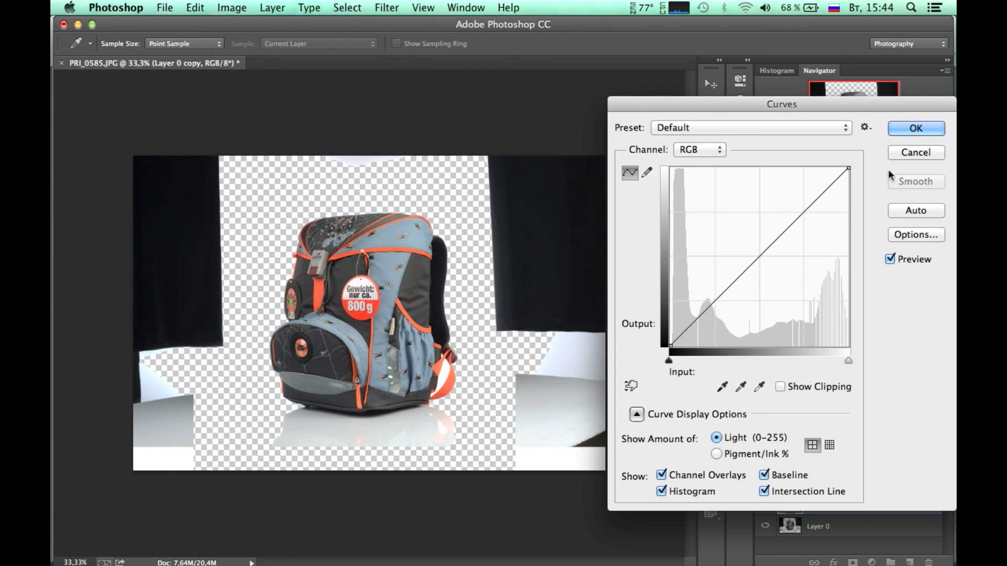
left_click_drag(848, 169, 887, 323)
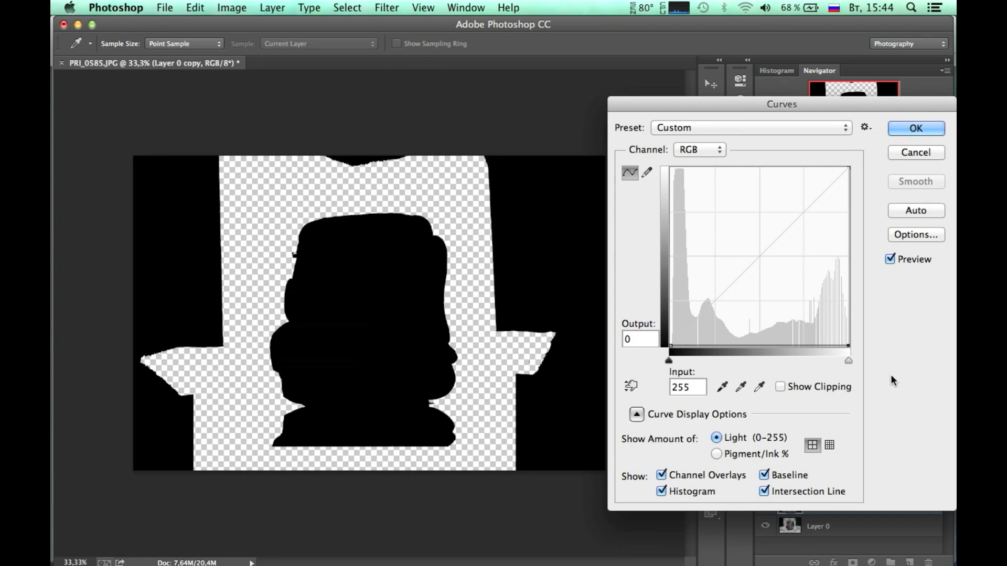
left_click(916, 130)
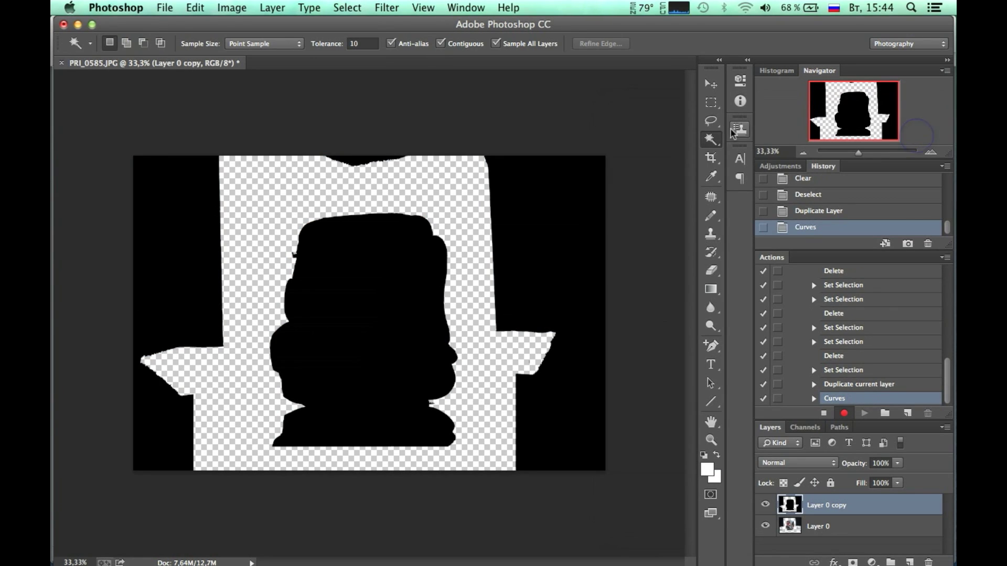
Select the black backpack silhouette and expand the selection by 30 pixels.
left_click(711, 157)
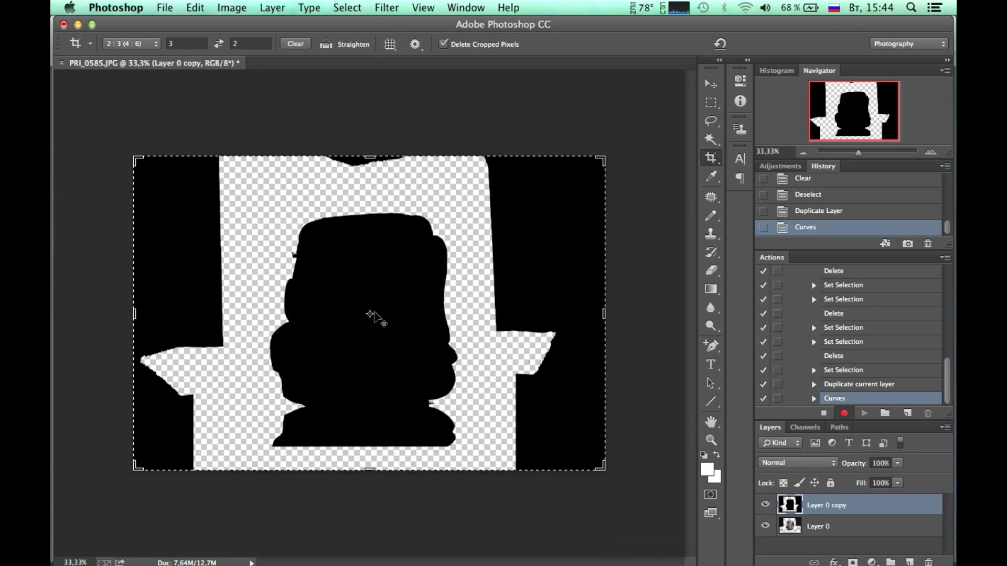
key("w")
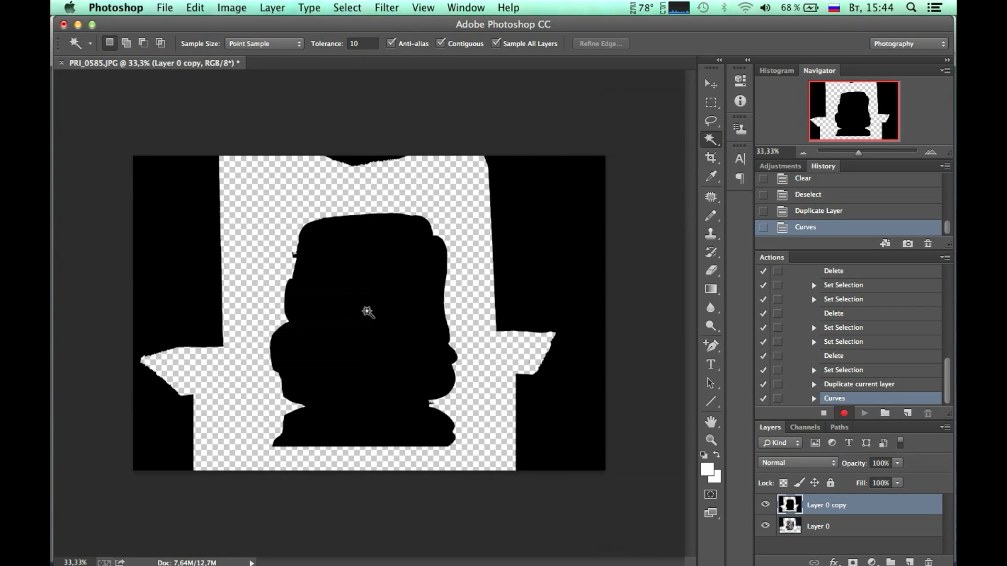
left_click(367, 312)
left_click(347, 8)
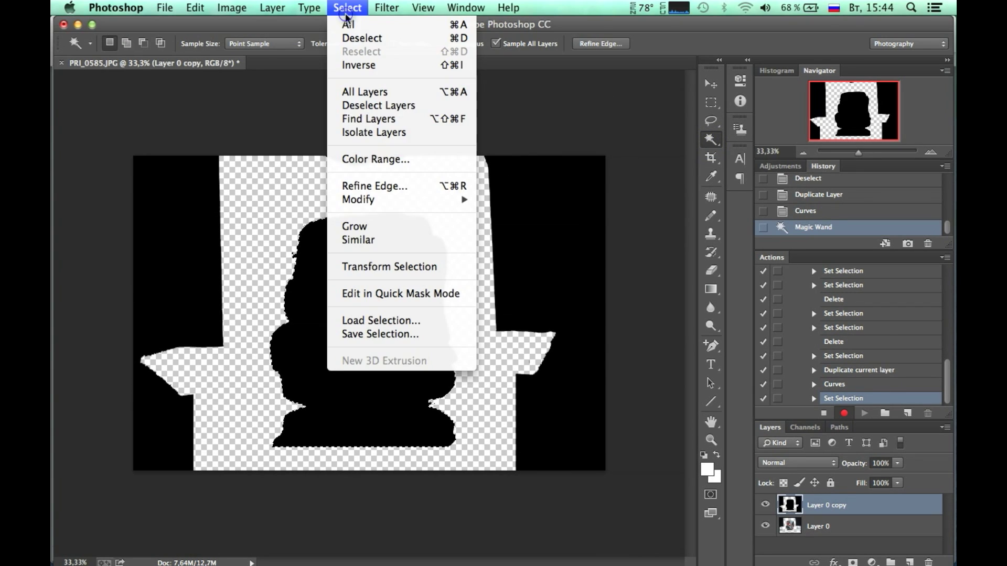
mouse_move(358, 199)
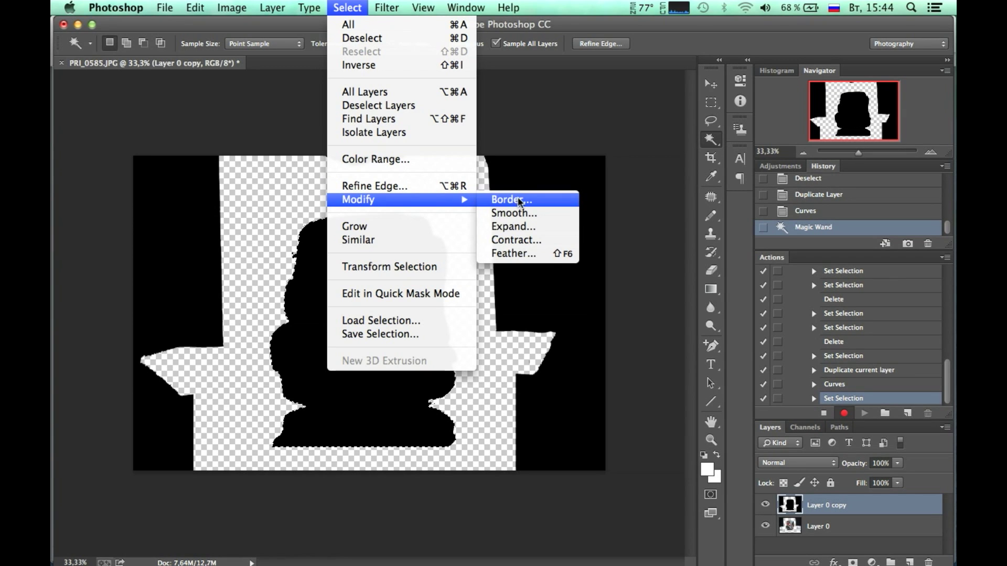
left_click(516, 227)
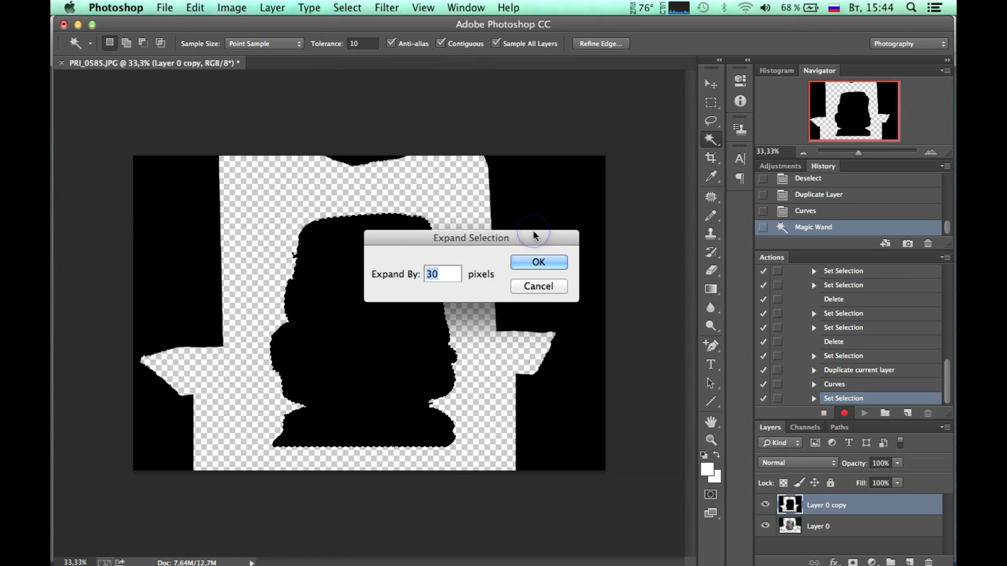
left_click(545, 260)
Invert the selection, activate Layer 0, and hide Layer 0 copy.
left_click(361, 10)
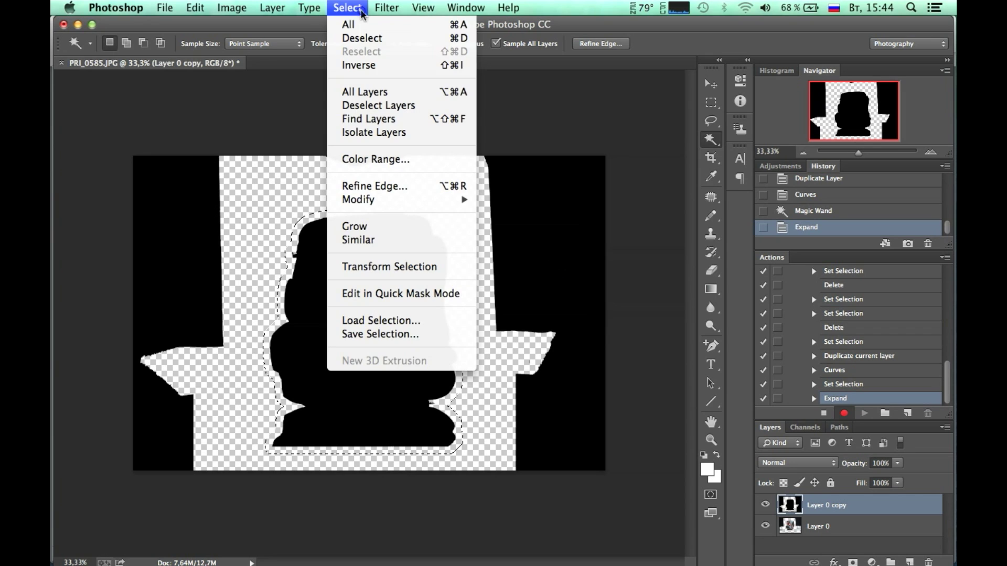
left_click(362, 65)
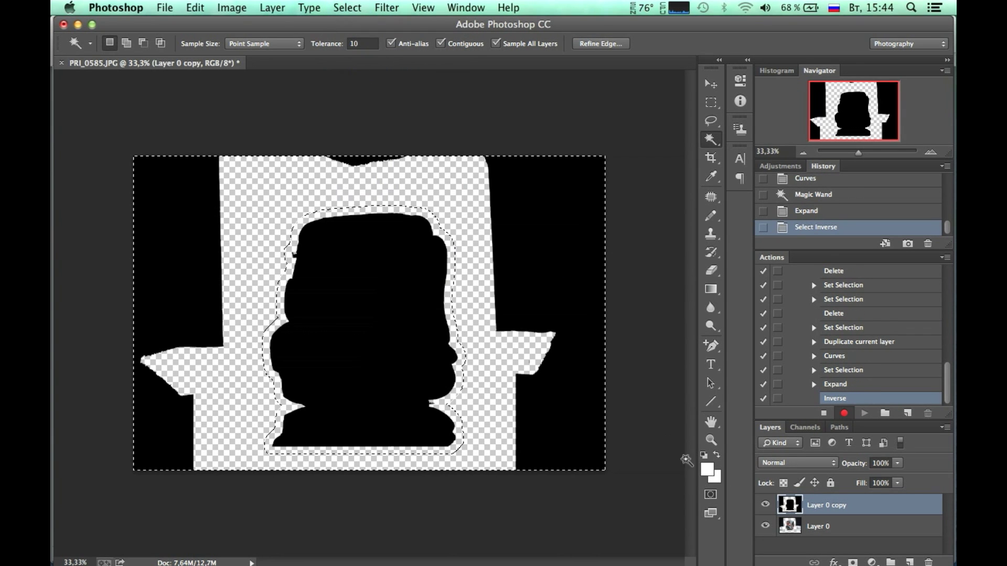
left_click(819, 526)
left_click(765, 505)
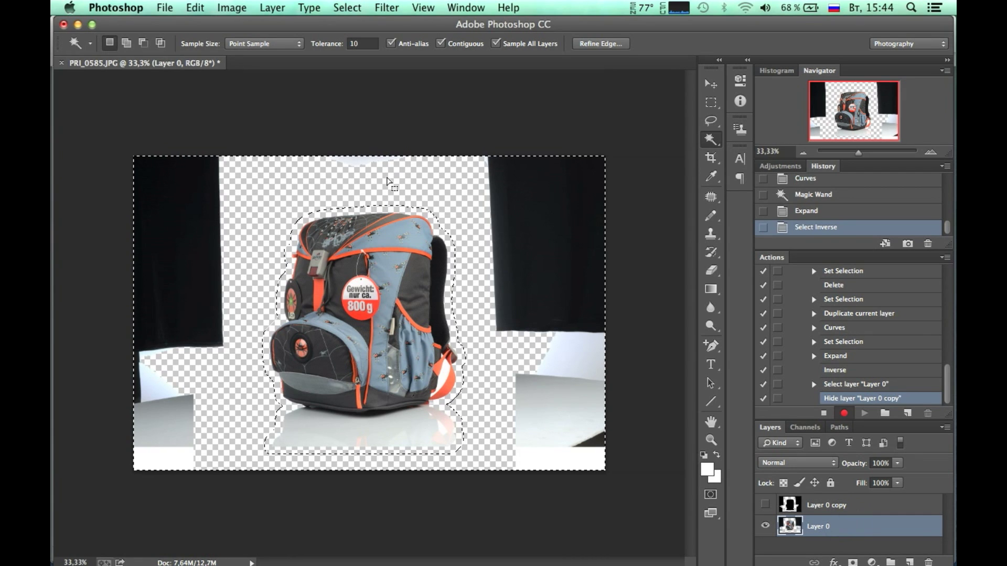
Erase everything outside the backpack and deselect.
left_click(195, 7)
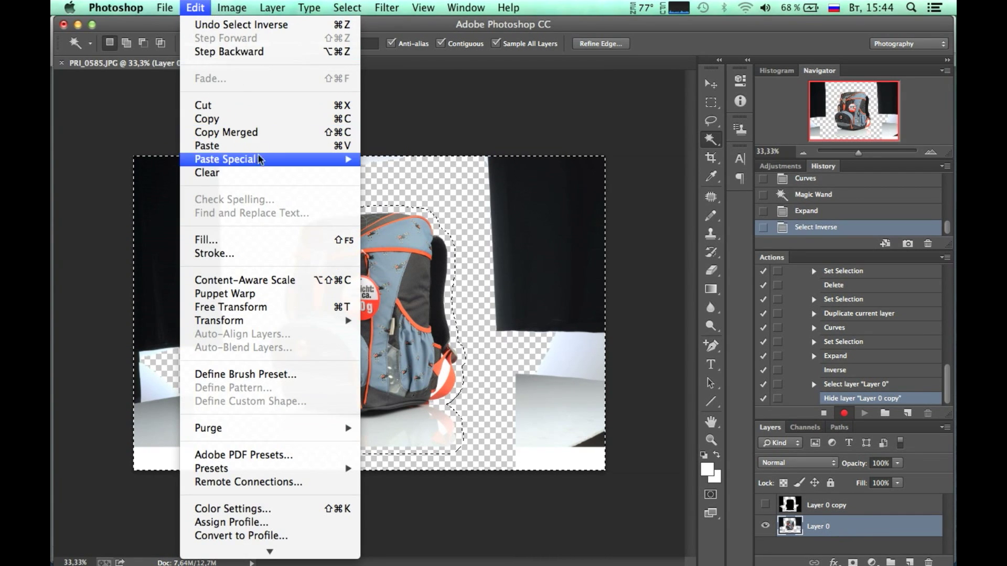
left_click(268, 173)
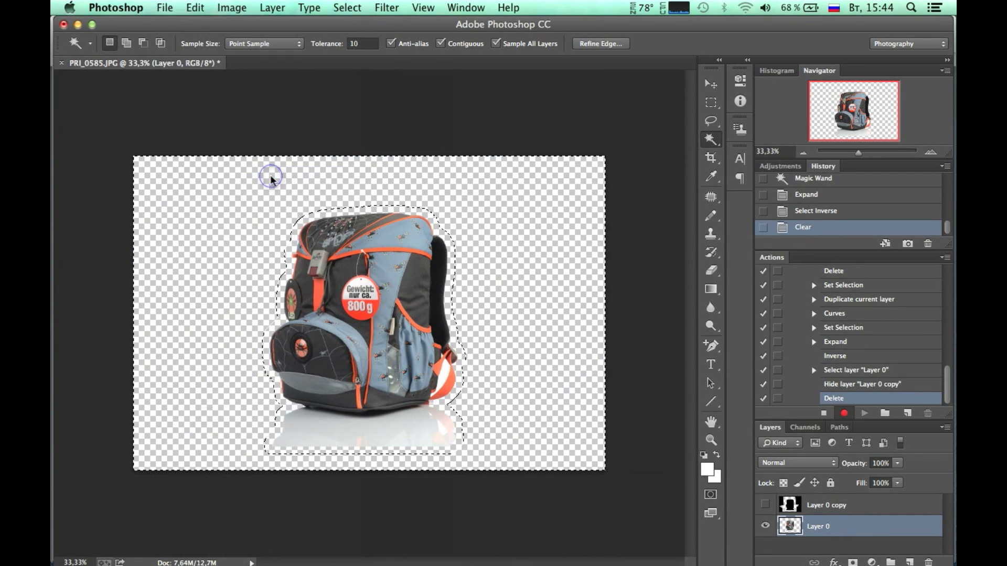
left_click(711, 103)
left_click(663, 232)
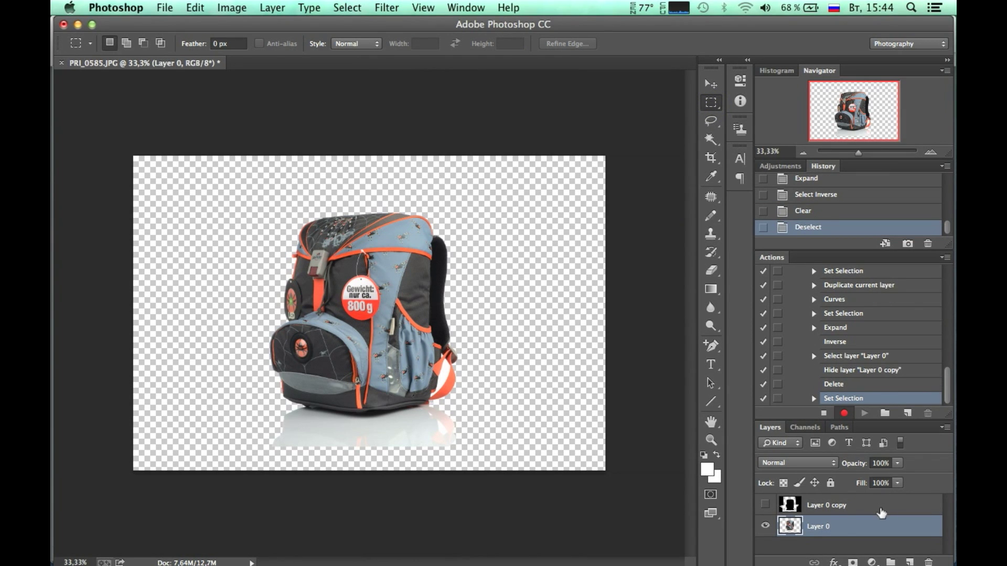
Delete Layer 0 copy and convert the photo layer into a white Background.
right_click(881, 509)
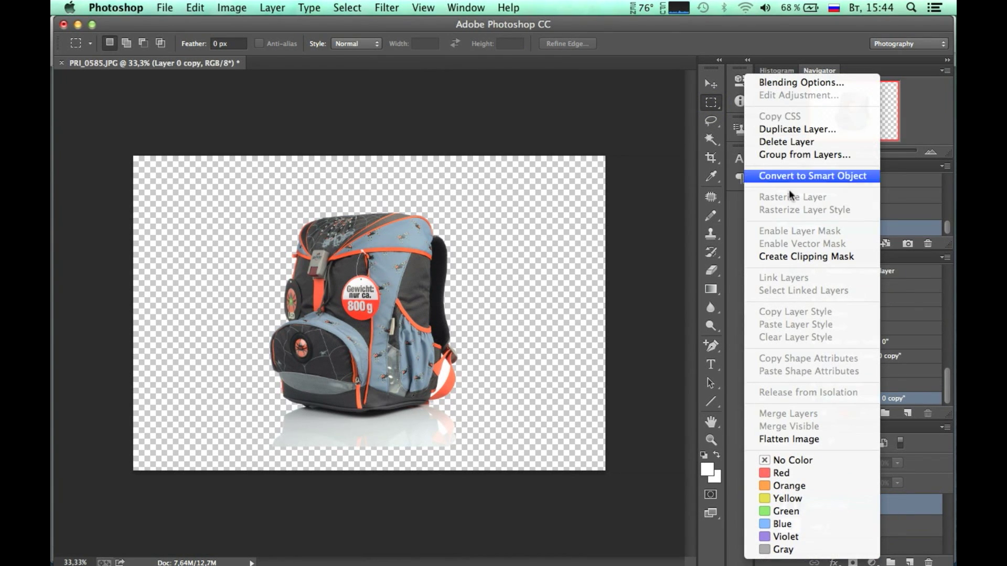
left_click(792, 142)
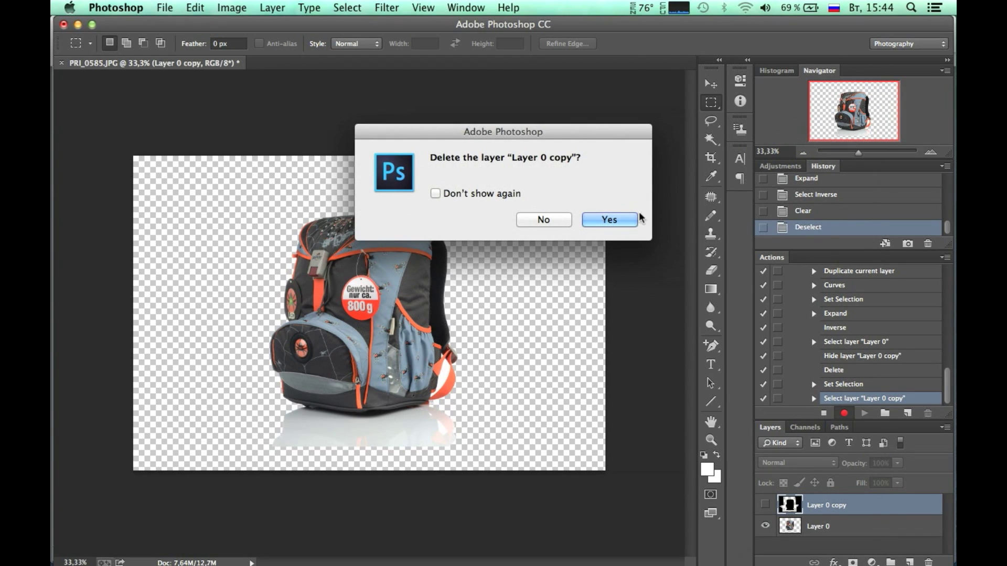
left_click(629, 219)
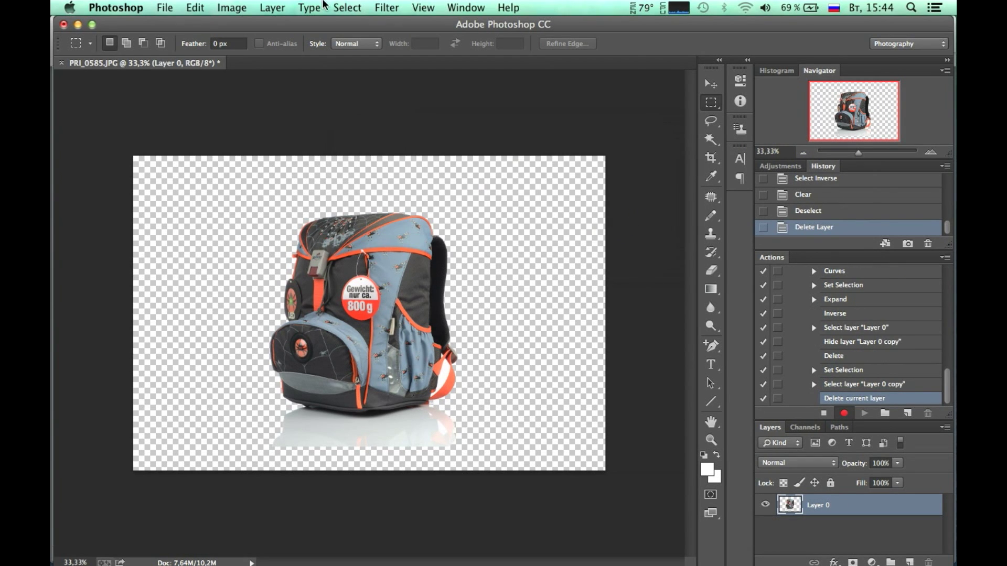
left_click(272, 7)
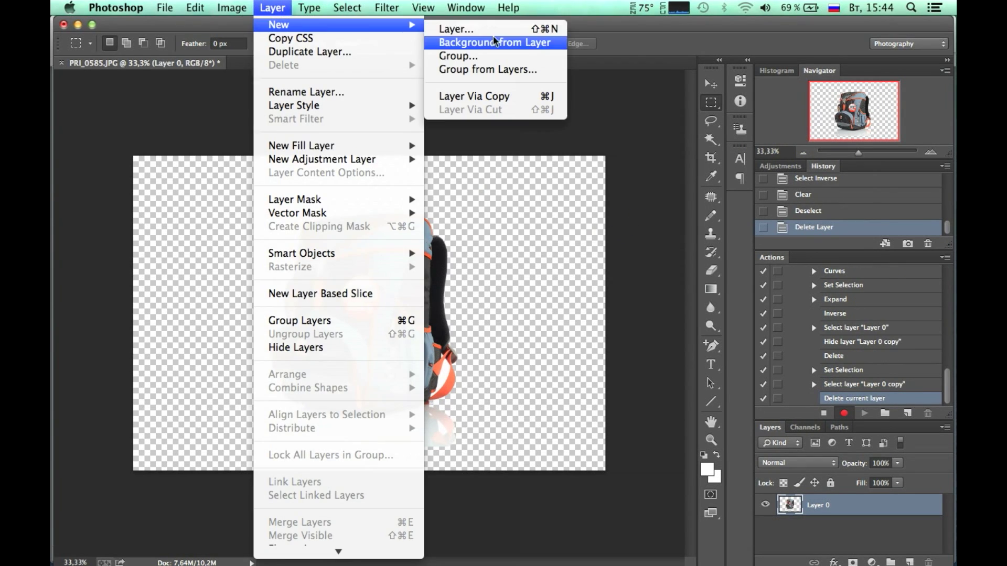
left_click(493, 40)
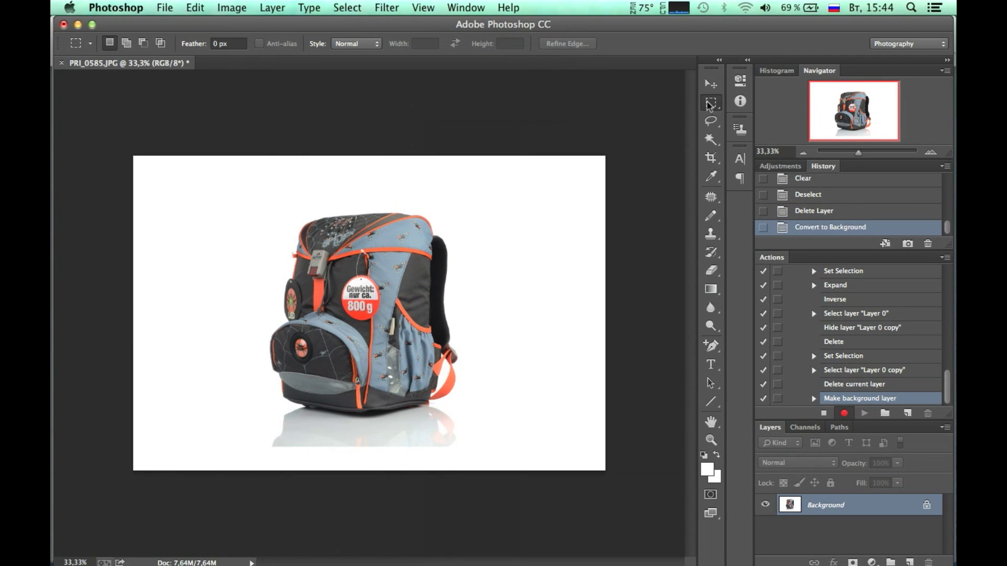
left_click(709, 290)
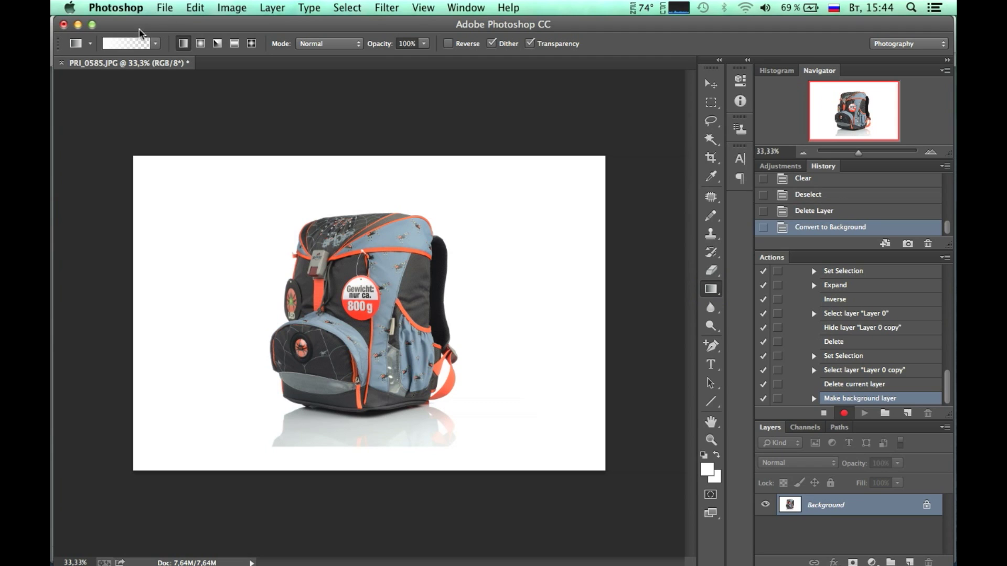
Fade the reflection's bottom into white with a Foreground to Transparent gradient dragged upward.
left_click(136, 46)
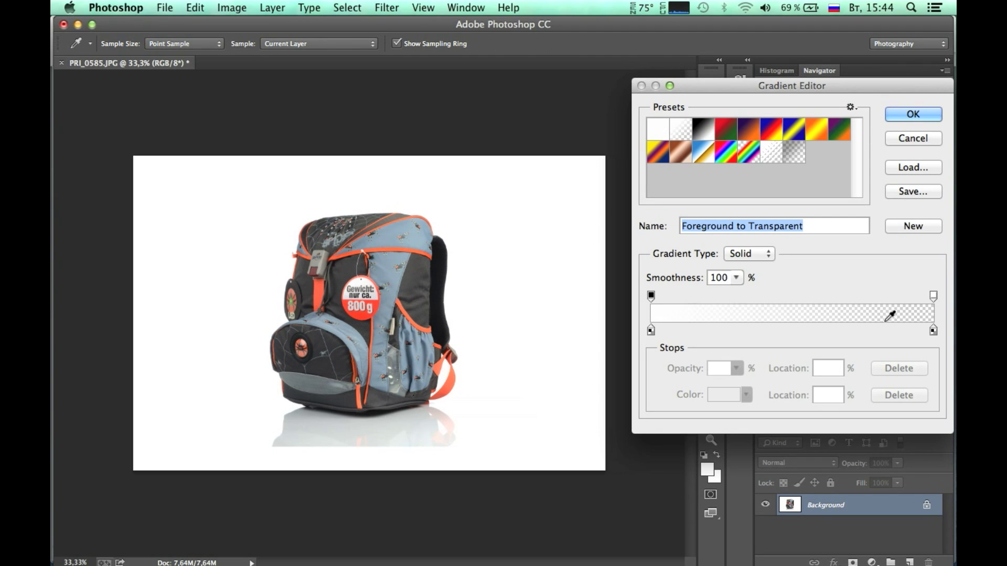
left_click(906, 118)
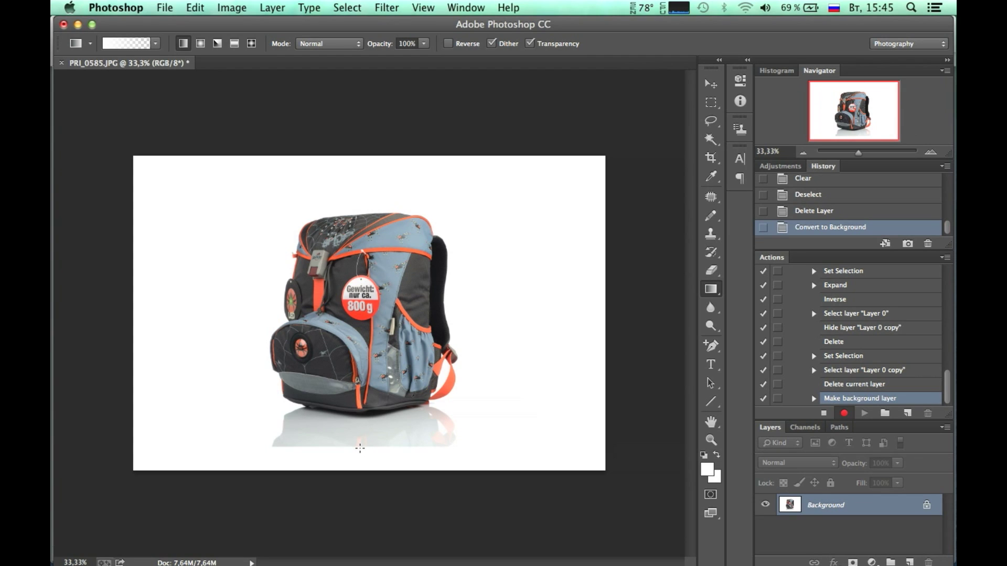
left_click_drag(359, 448, 360, 445)
left_click_drag(359, 437, 359, 437)
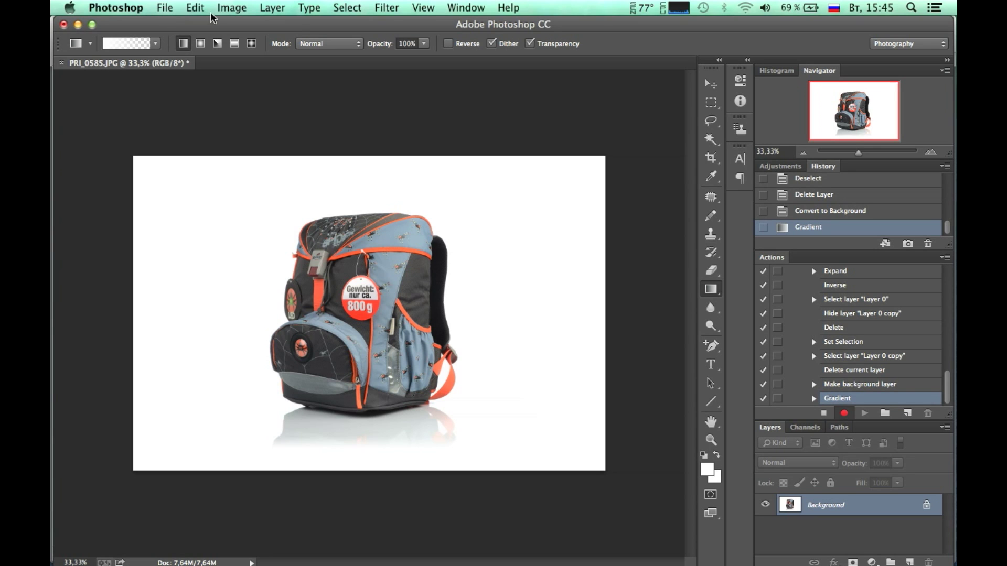
Crop the backpack photo to a 2:3 frame, pulling the top edge down to tighten it.
left_click(712, 157)
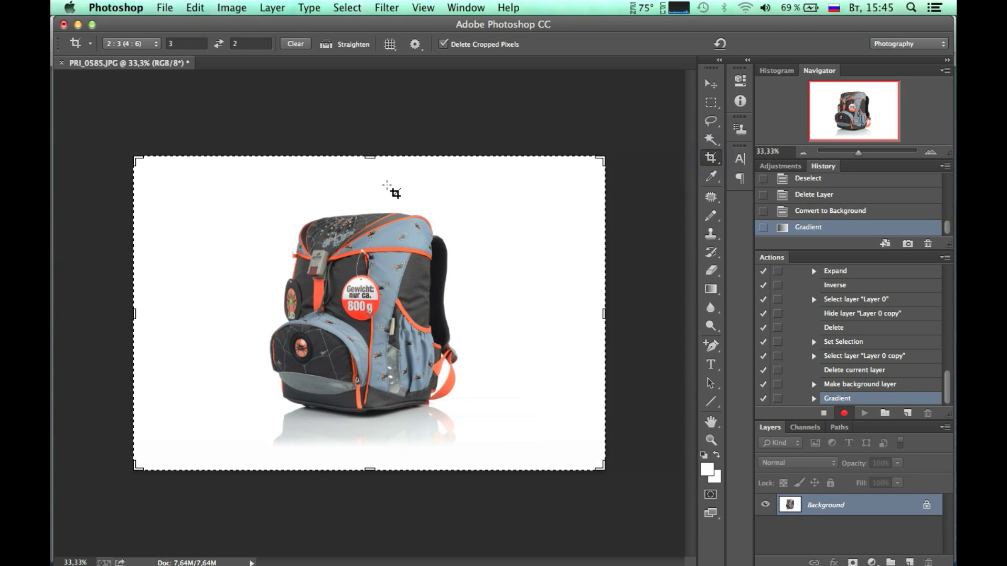
left_click_drag(371, 156, 370, 175)
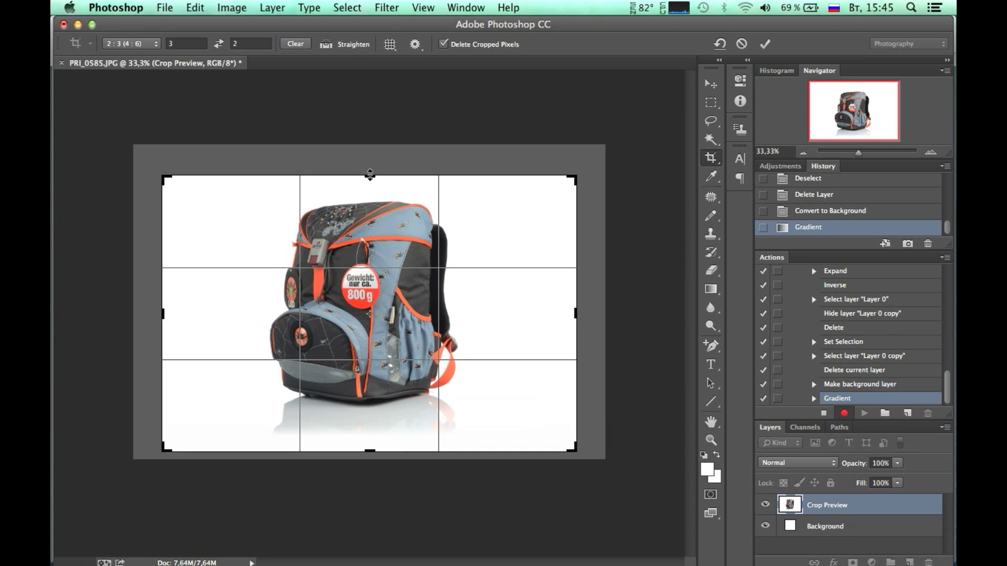
left_click_drag(371, 175, 369, 180)
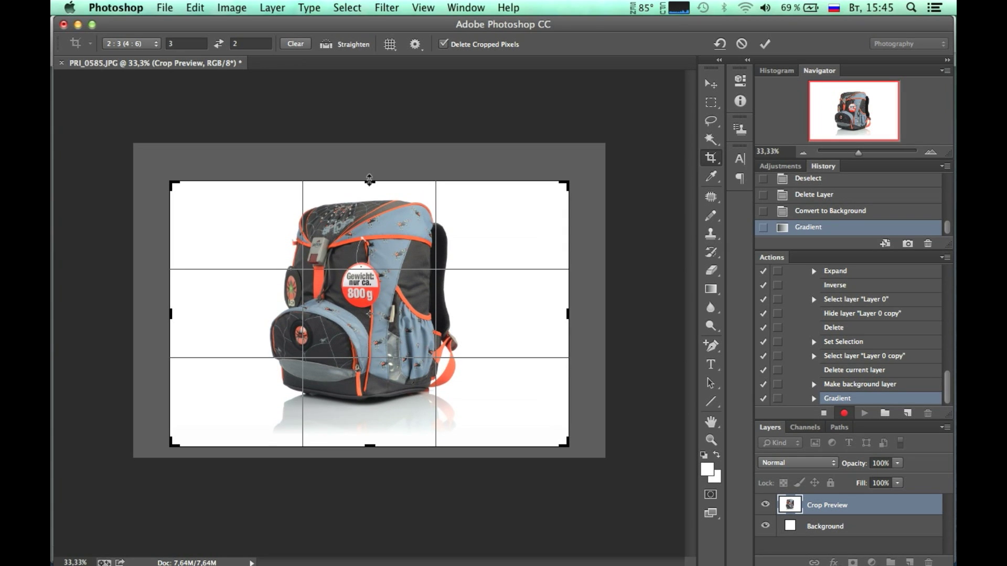
key("Return")
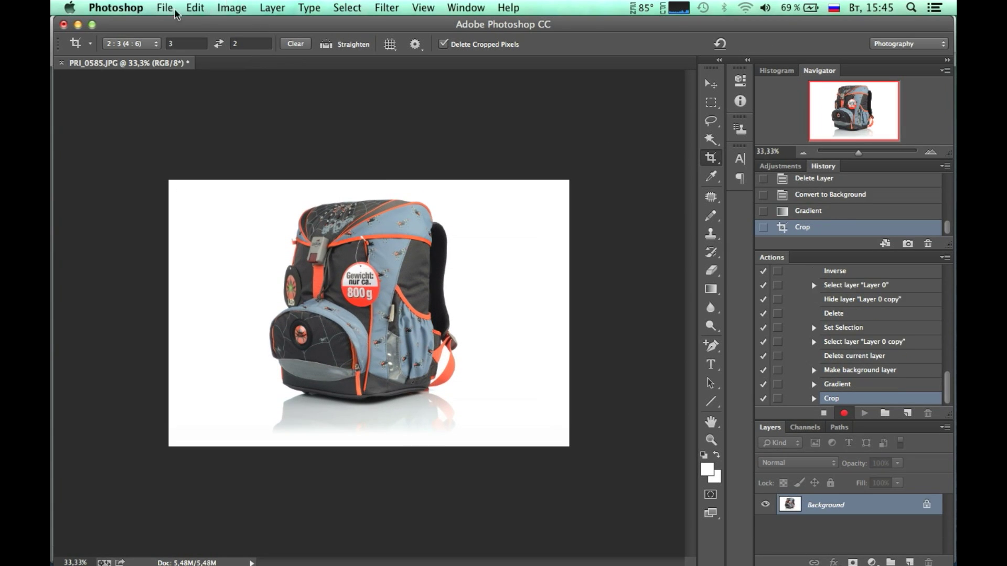
Resize the image to 800 px wide (800 × 533) at 72 pixels/inch.
left_click(166, 8)
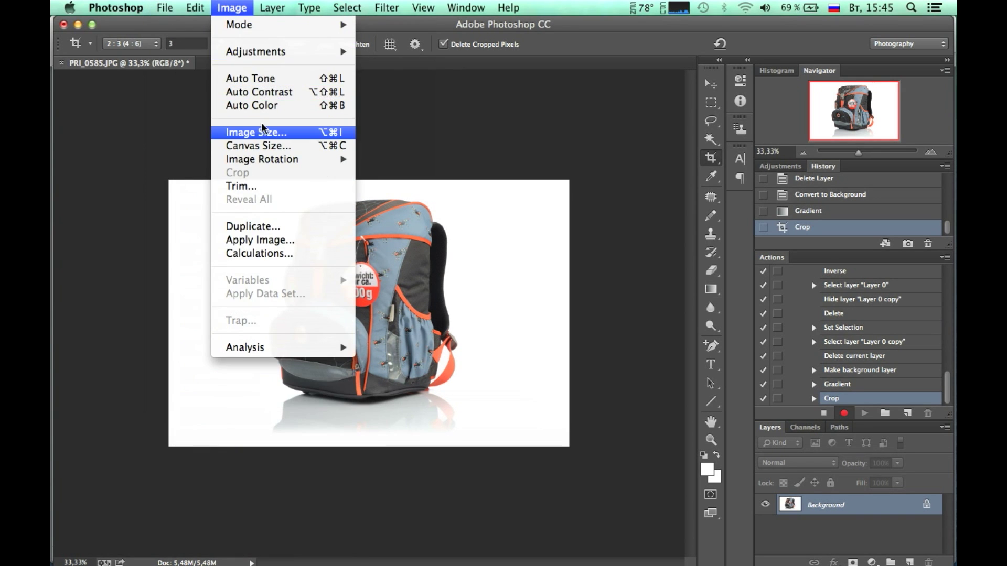
left_click(264, 132)
type("8")
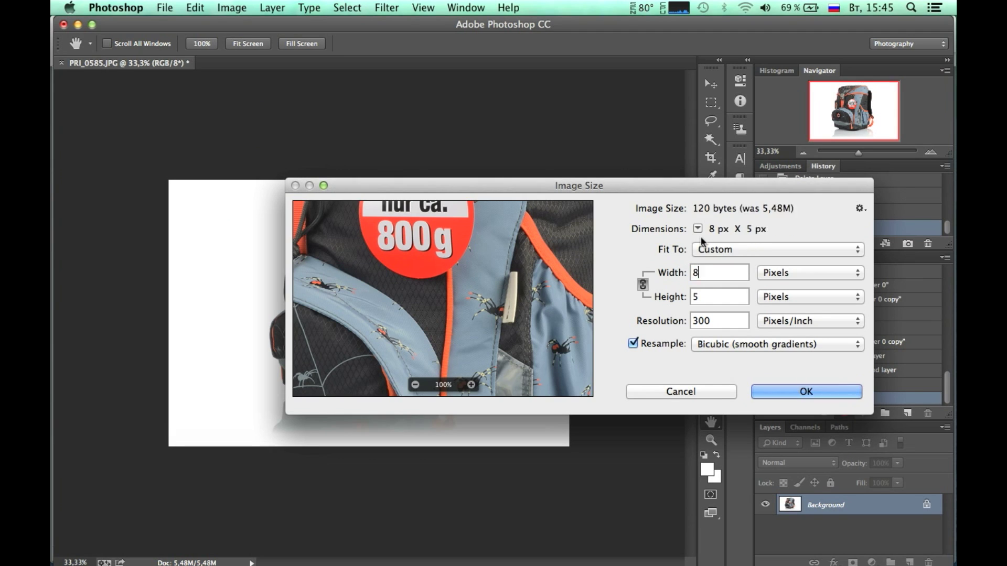
type("00")
double_click(714, 321)
type("72")
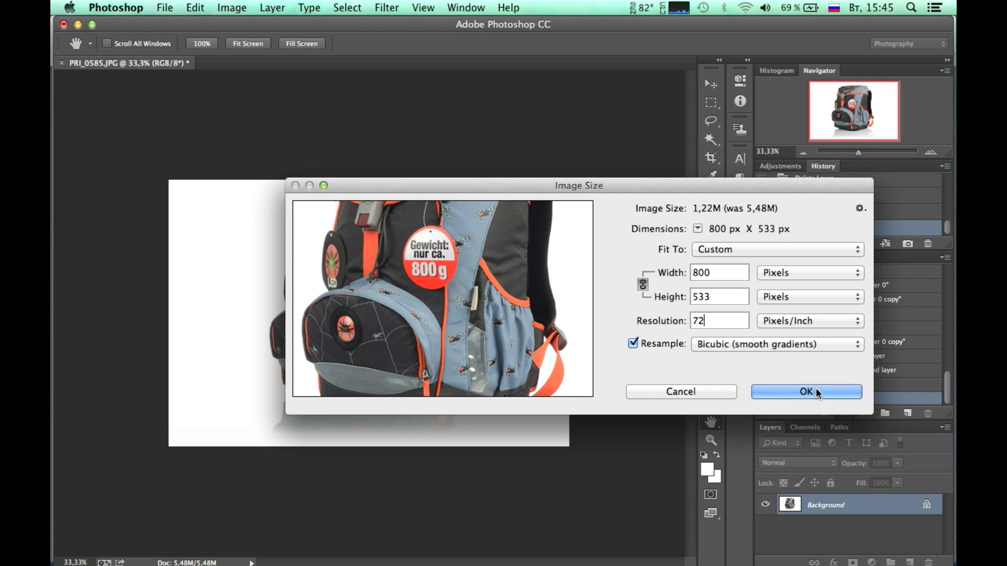
left_click(816, 389)
left_click(925, 155)
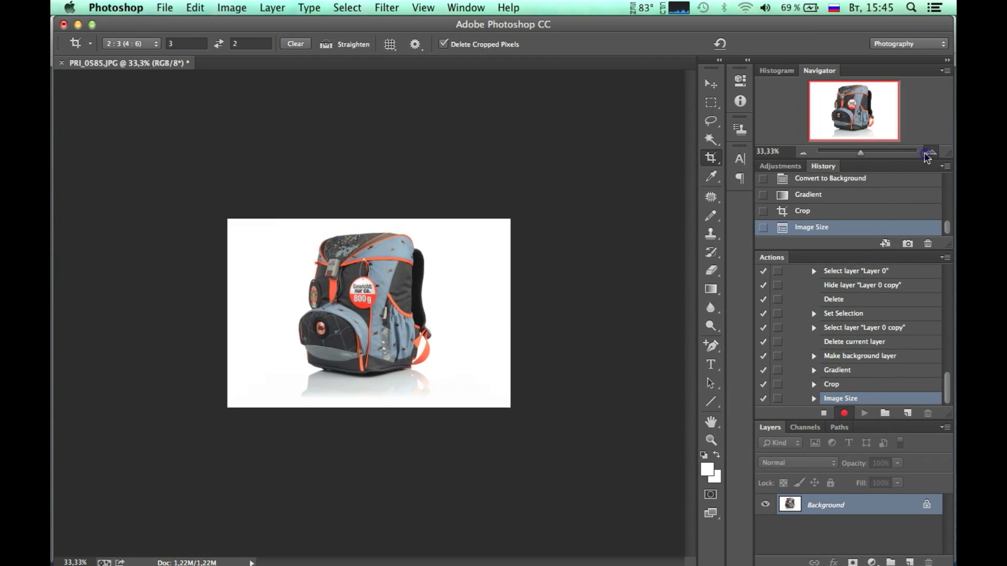
View at 100% and apply Unsharp Mask with amount 66, radius 0,4, threshold 0.
left_click(925, 155)
left_click(800, 153)
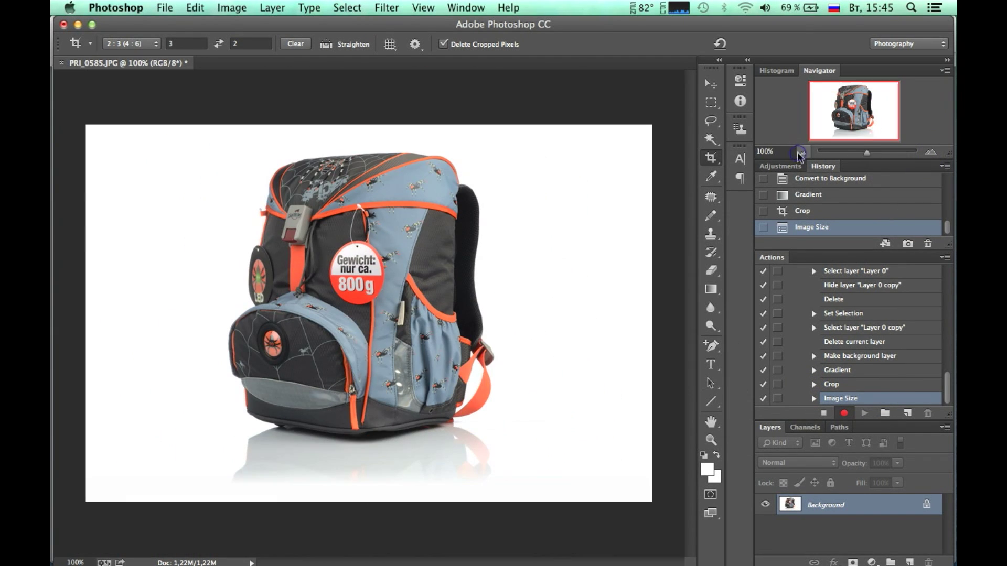
left_click(390, 7)
mouse_move(461, 254)
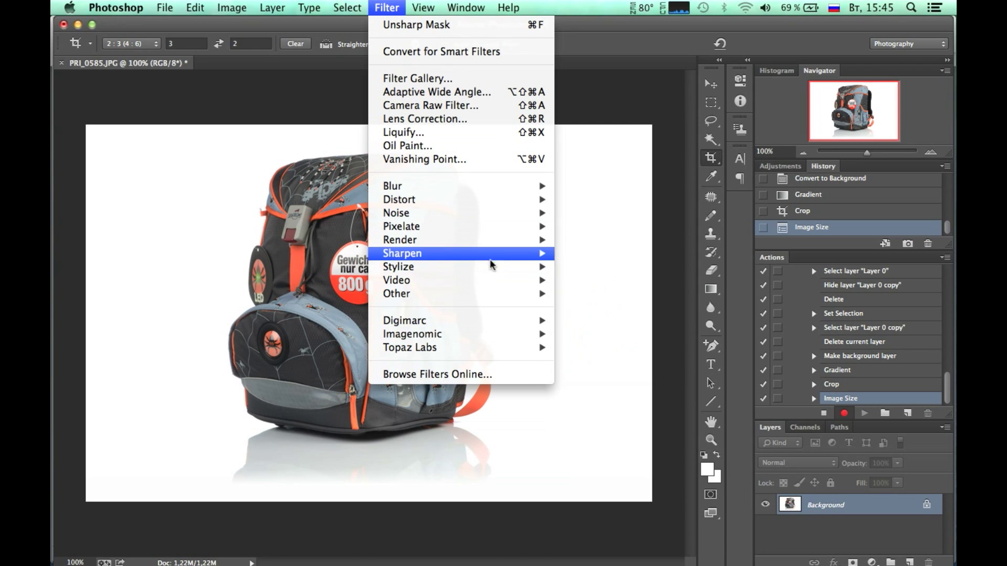
left_click(603, 321)
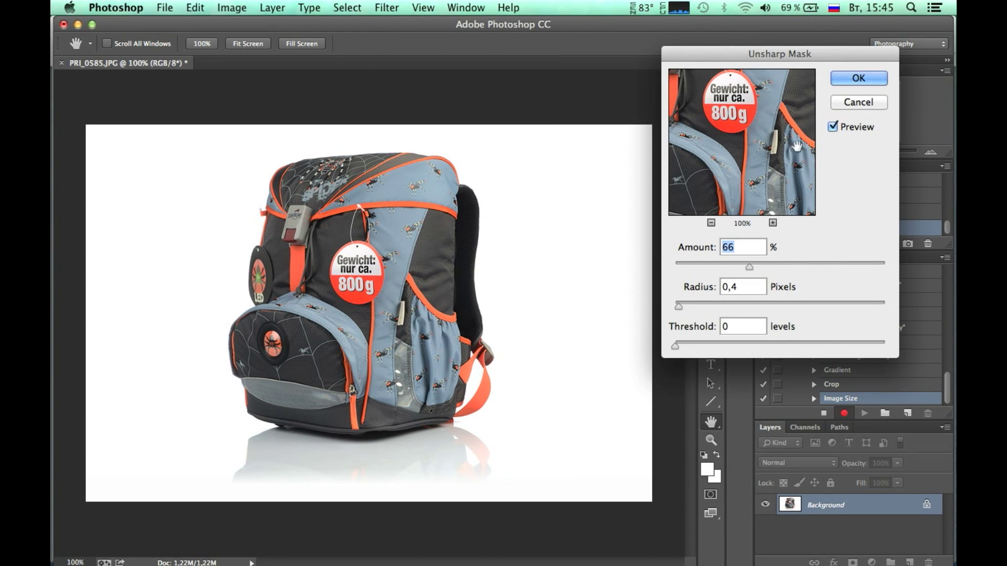
left_click(857, 79)
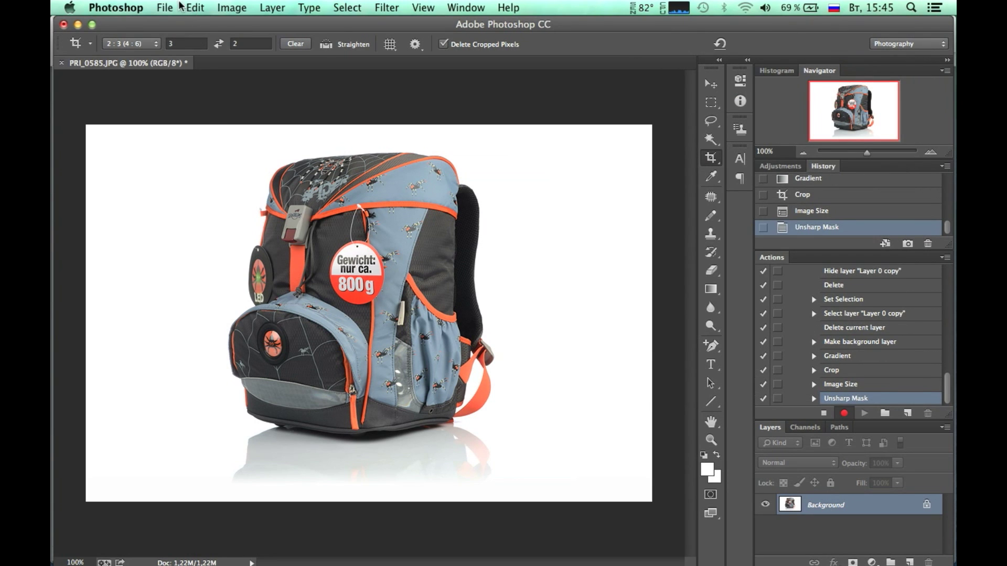
Save the photo as a JPEG into the 360 folder, accepting the JPEG options.
left_click(166, 7)
left_click(230, 176)
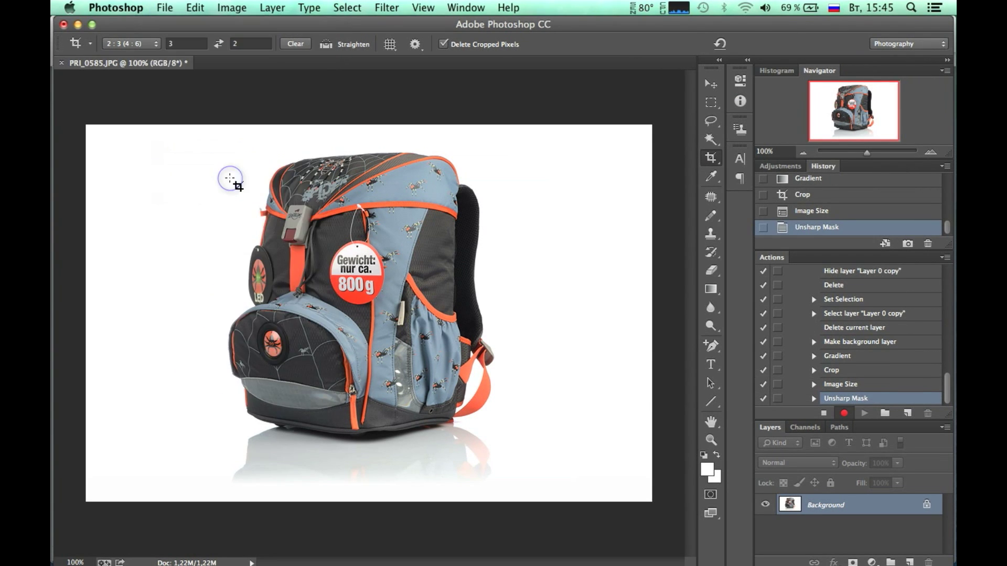
double_click(456, 178)
left_click(714, 449)
left_click(850, 126)
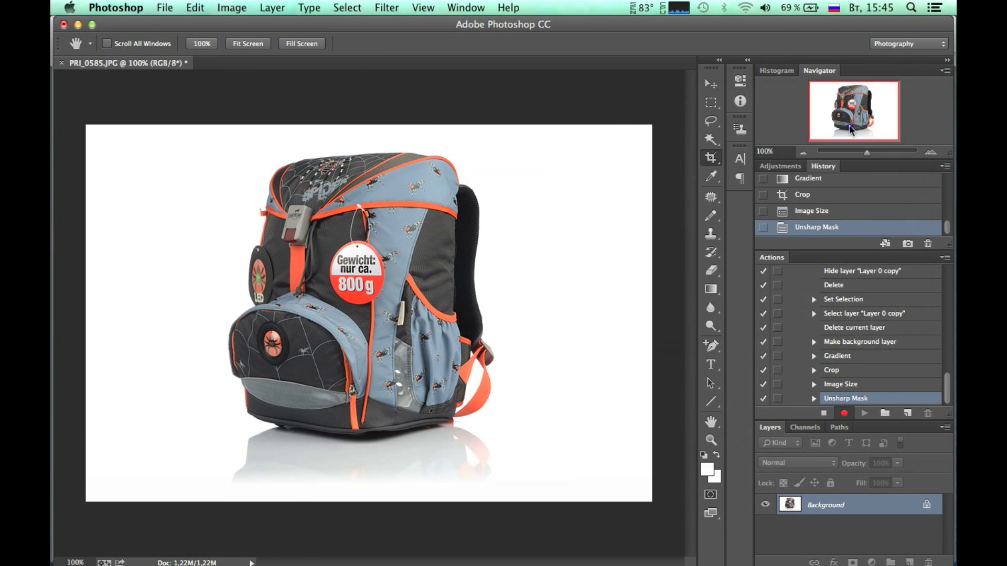
Close the document, stop recording, and scroll through Action 1's recorded steps.
left_click(61, 63)
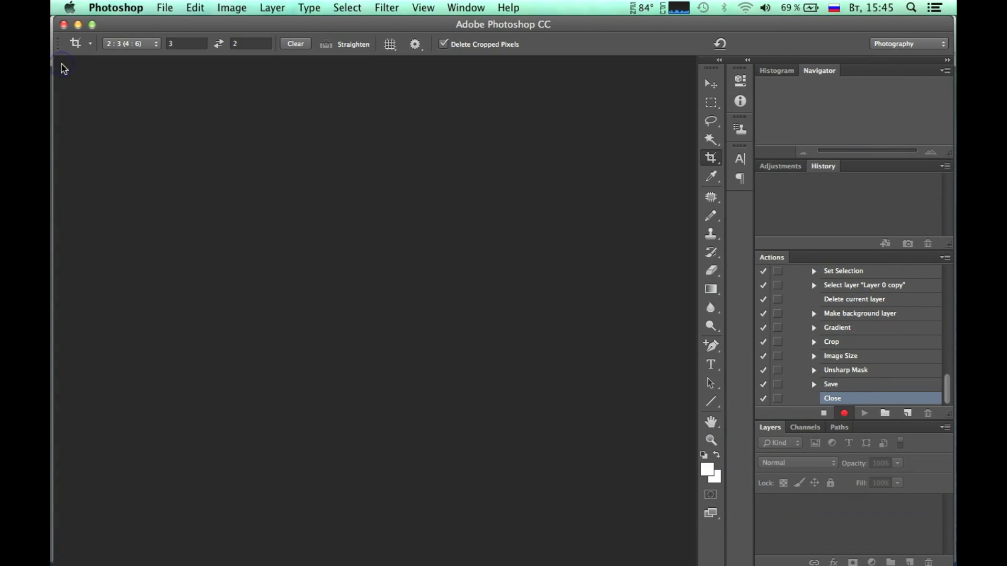
left_click(826, 414)
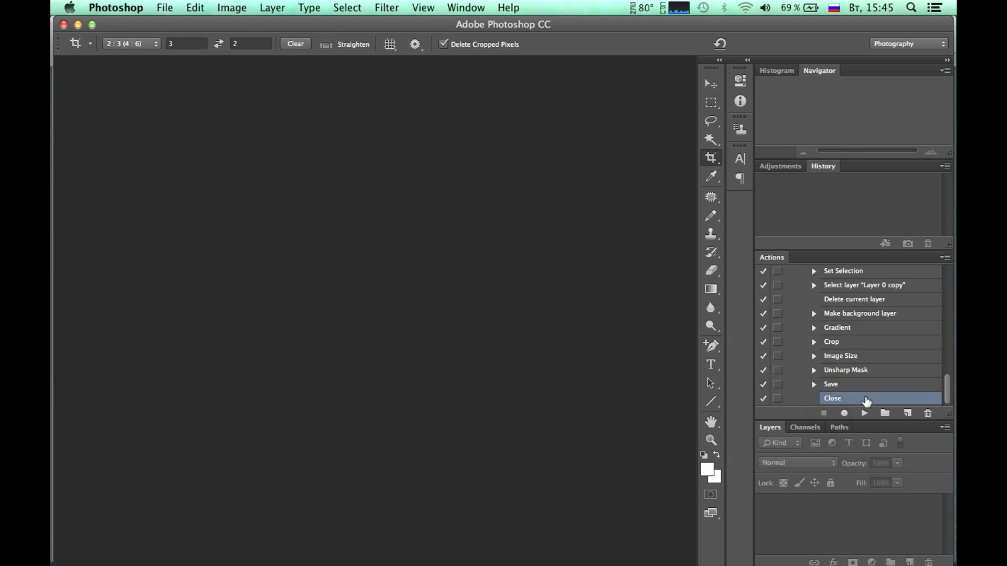
scroll(864, 401, "up", 5)
scroll(866, 401, "up", 4)
scroll(866, 401, "up", 4)
scroll(866, 401, "up", 4)
scroll(867, 401, "up", 2)
scroll(873, 332, "down", 1)
scroll(876, 330, "down", 5)
scroll(875, 330, "down", 3)
scroll(876, 330, "down", 3)
scroll(876, 330, "down", 3)
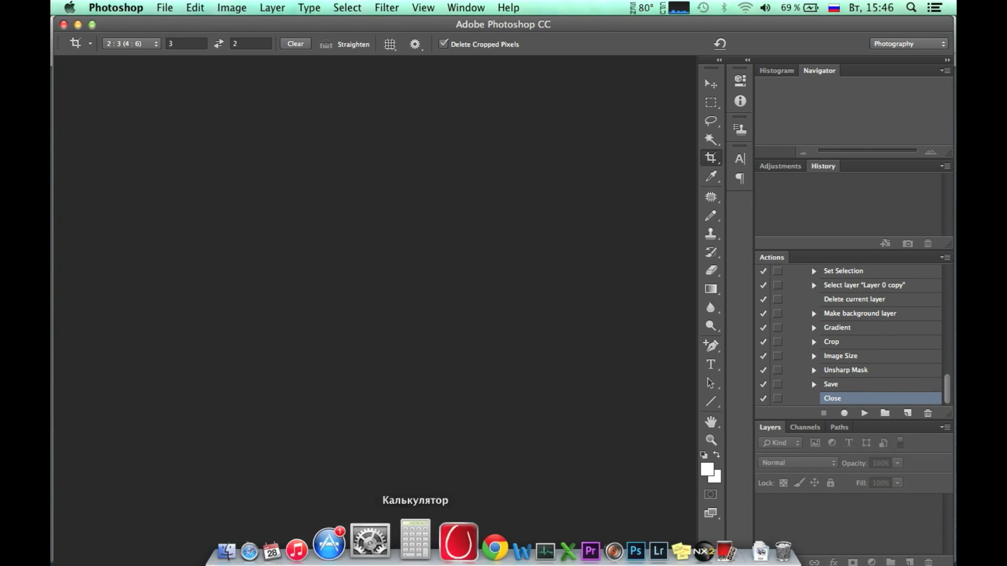
Move the test copy PRI_0585.jpg from the 360 folder to the Trash, then return to Photoshop.
left_click(272, 543)
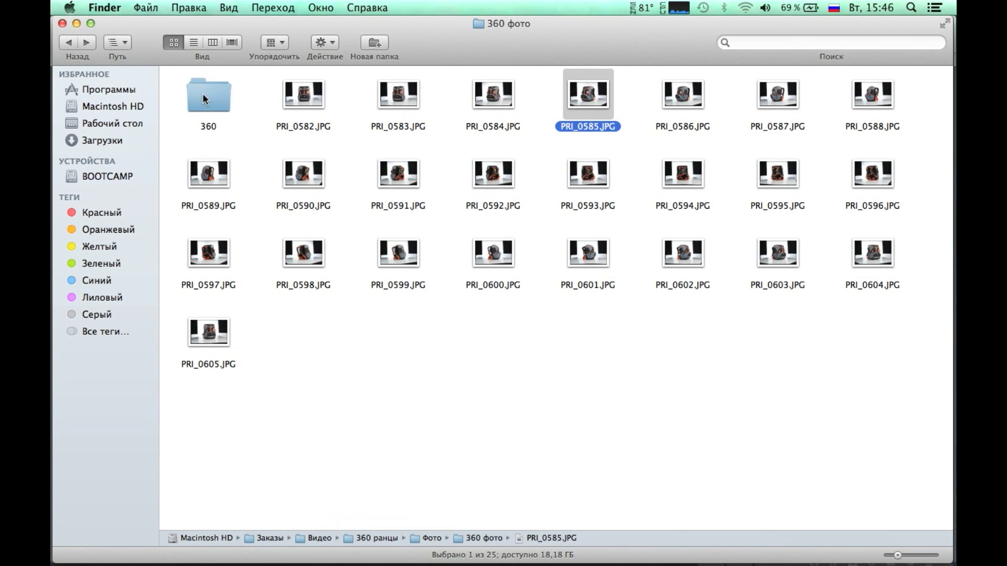
double_click(202, 94)
left_click(212, 105)
right_click(222, 106)
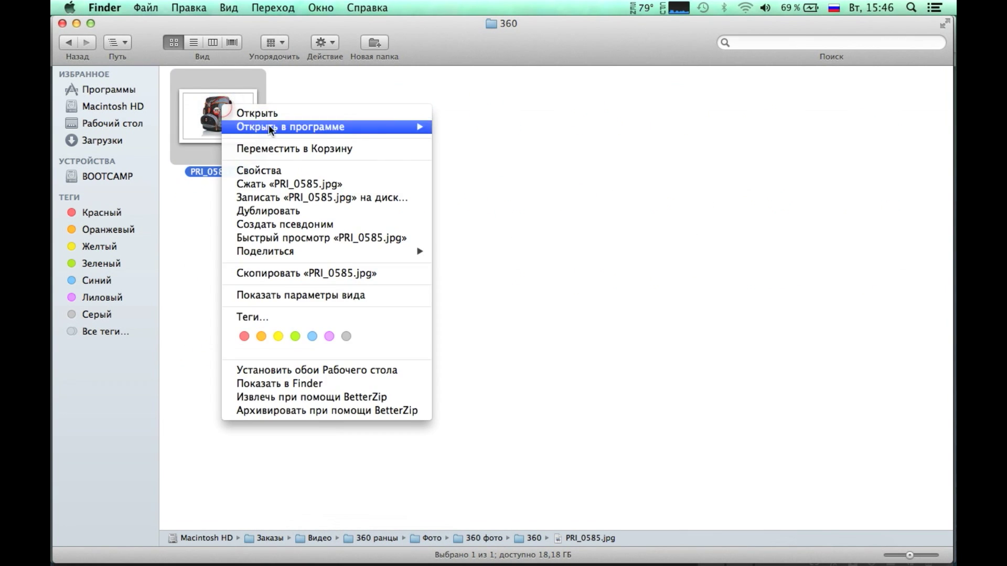
left_click(290, 151)
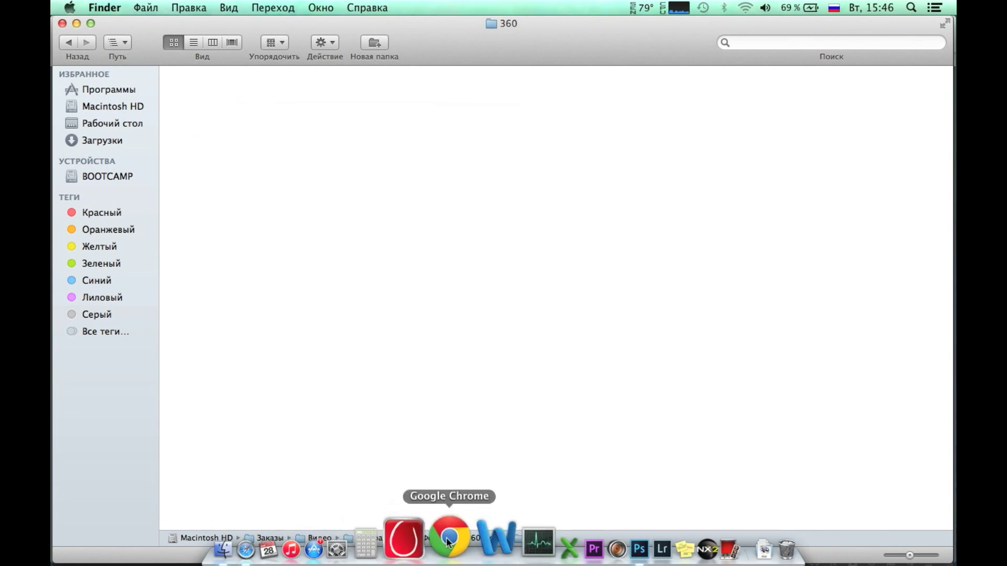
left_click(587, 541)
left_click(157, 7)
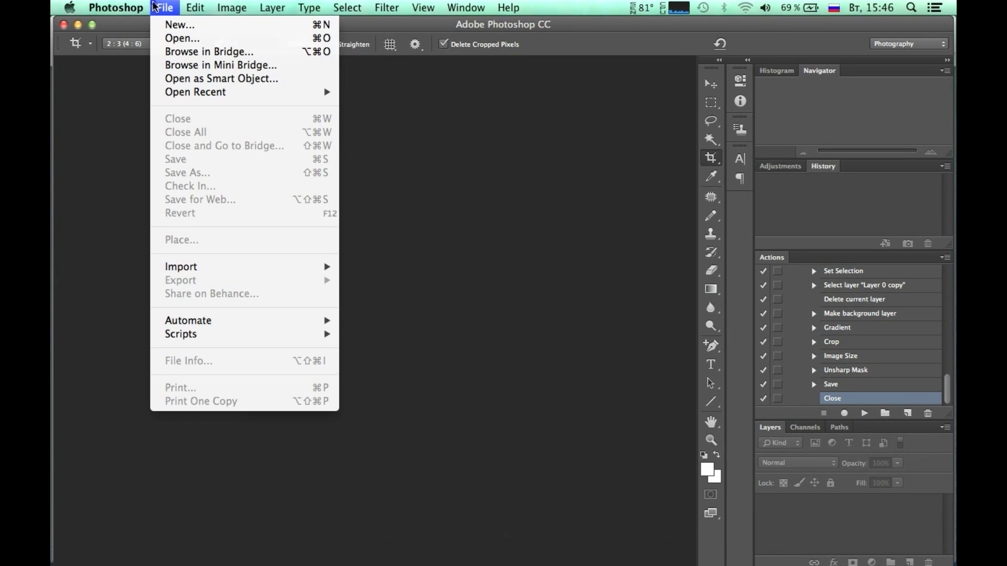
mouse_move(188, 319)
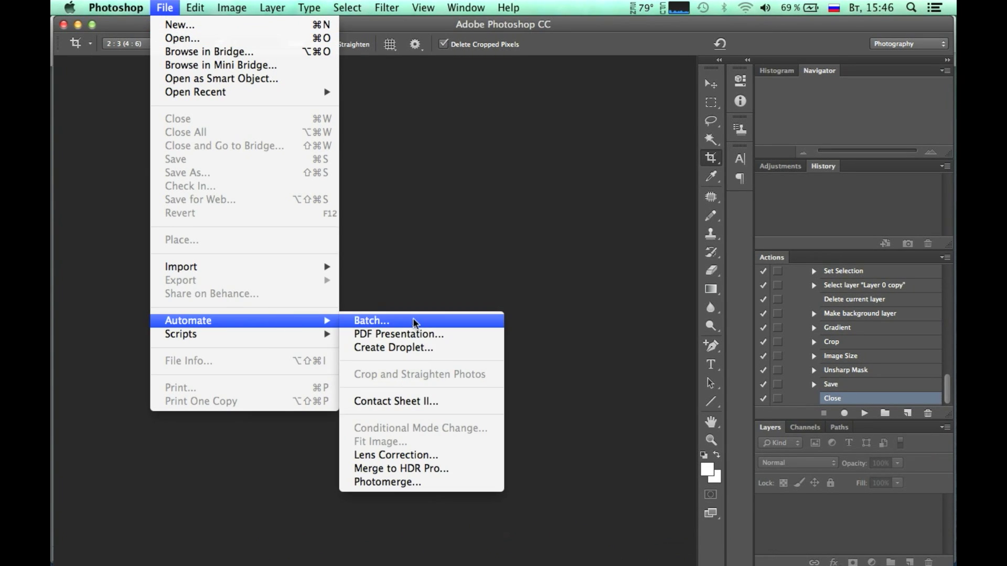
Run a Batch with Action 1, source folder 360 фото, and destination None.
left_click(417, 323)
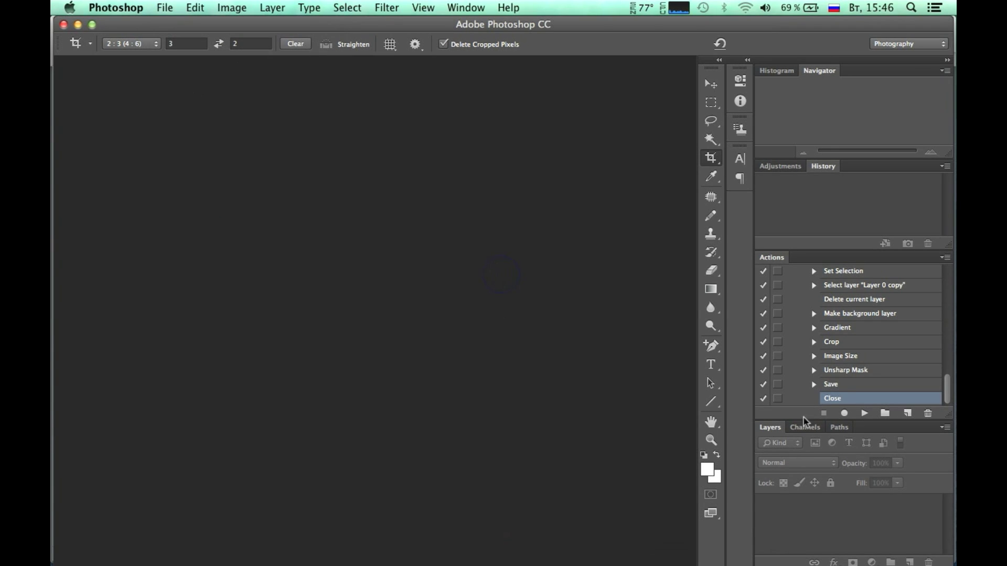
left_click(199, 8)
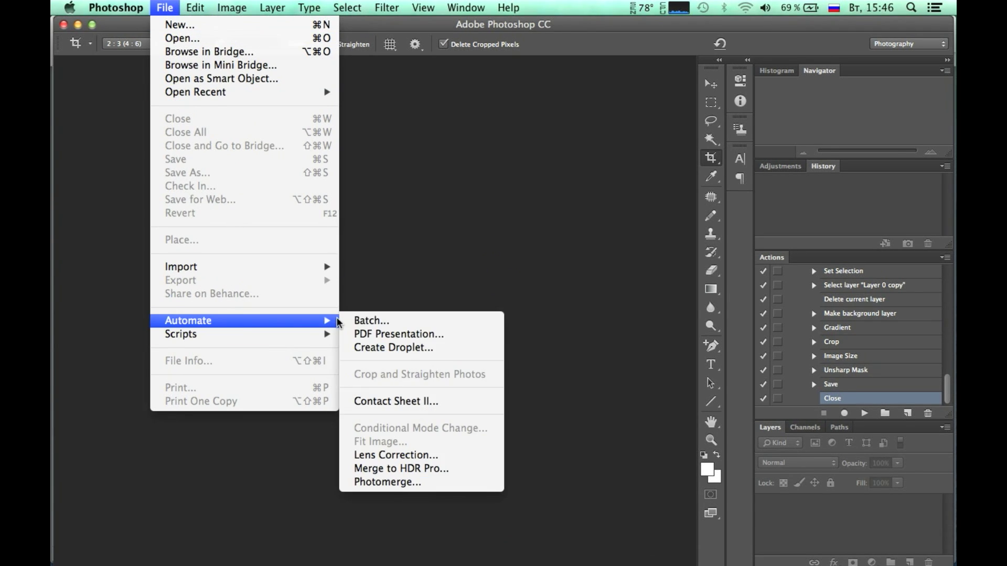
left_click(378, 321)
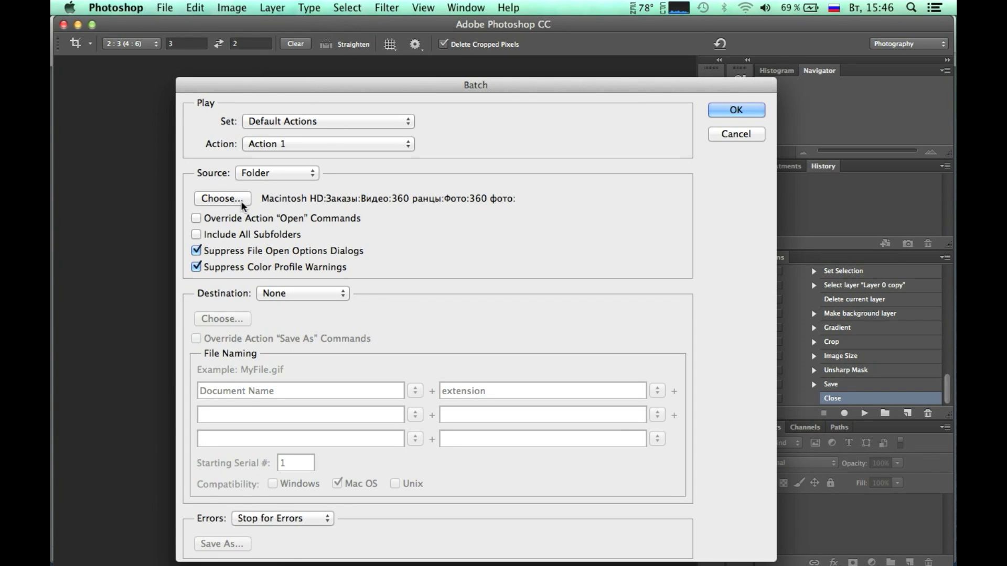
left_click(411, 148)
left_click(339, 146)
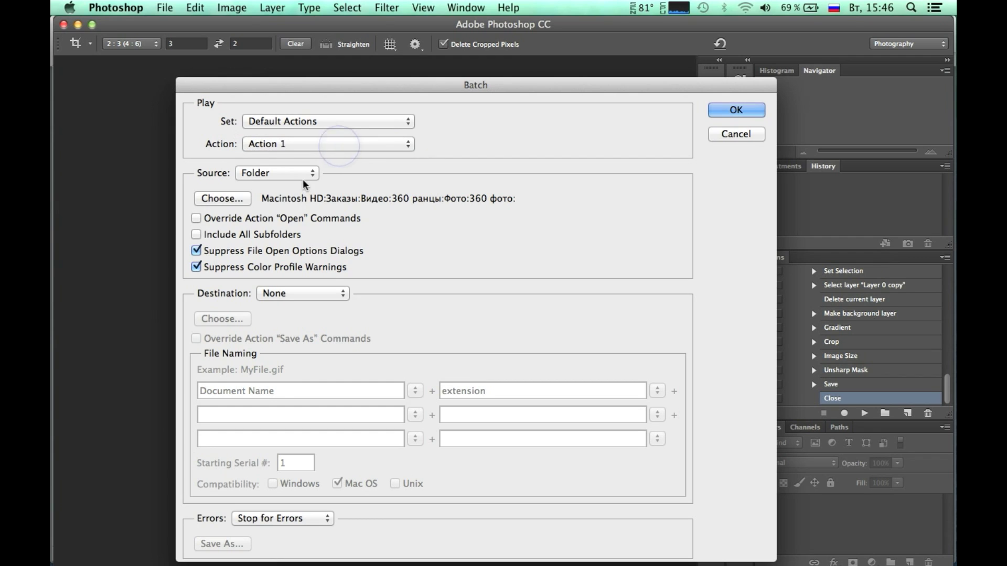
left_click(300, 175)
left_click(294, 172)
left_click(235, 201)
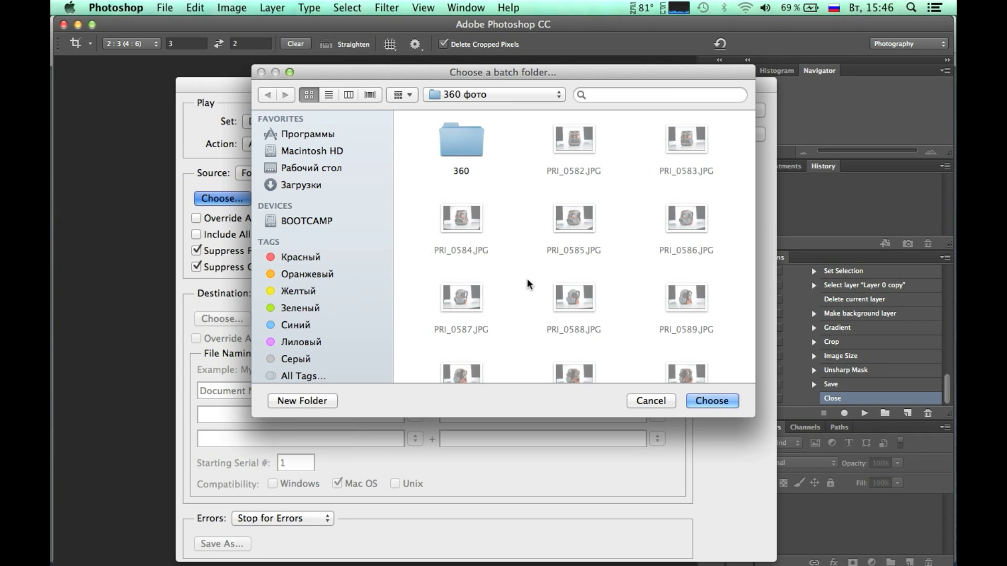
left_click(718, 401)
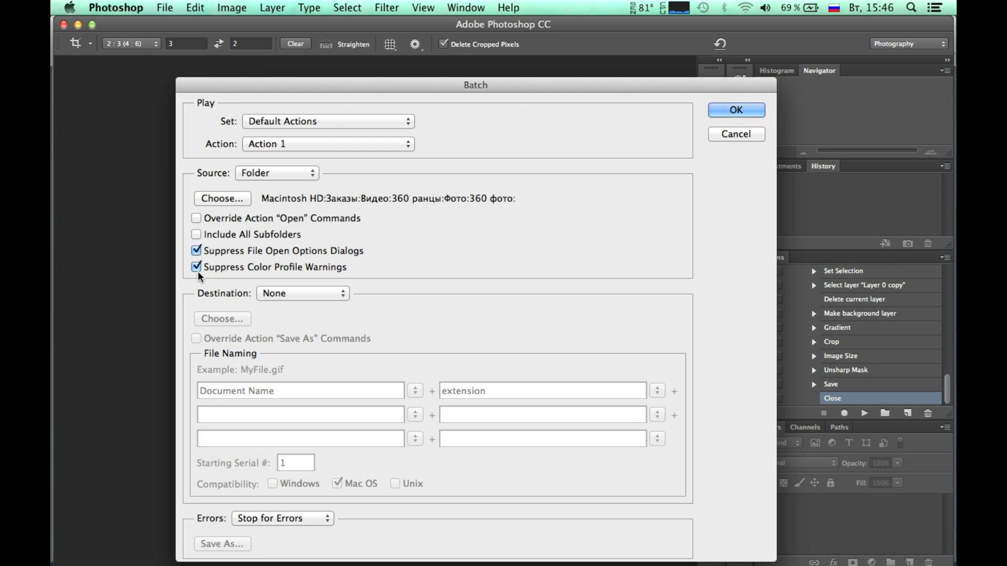
left_click(338, 299)
left_click(315, 294)
left_click(751, 109)
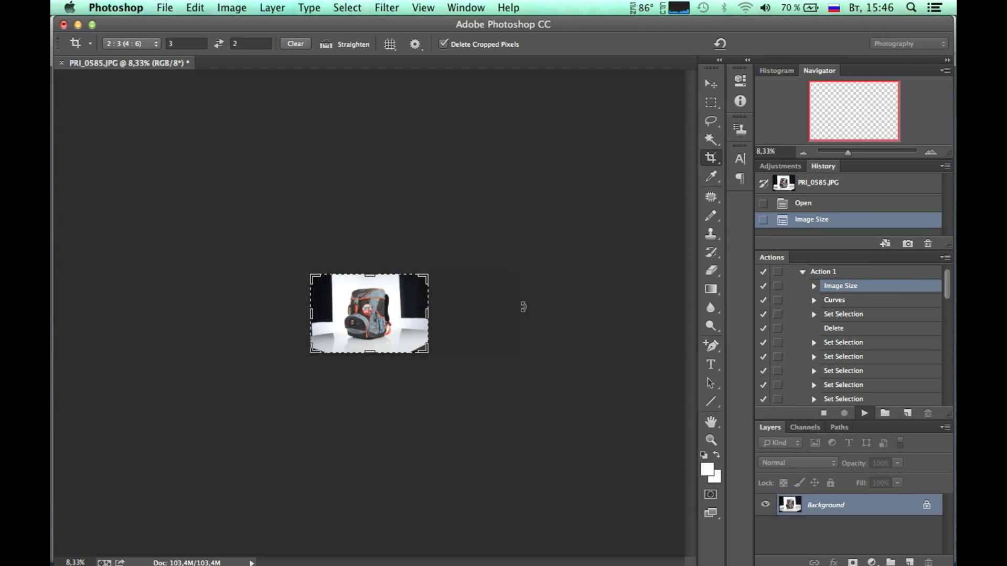
mouse_move(346, 564)
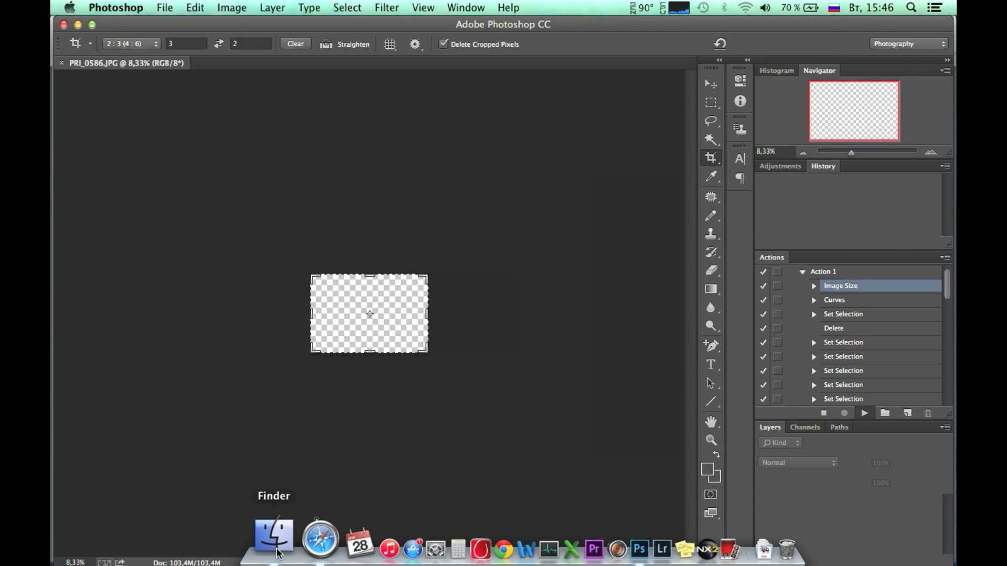
Bring Finder forward to watch the 360 folder fill with processed backpack JPEGs.
left_click(268, 547)
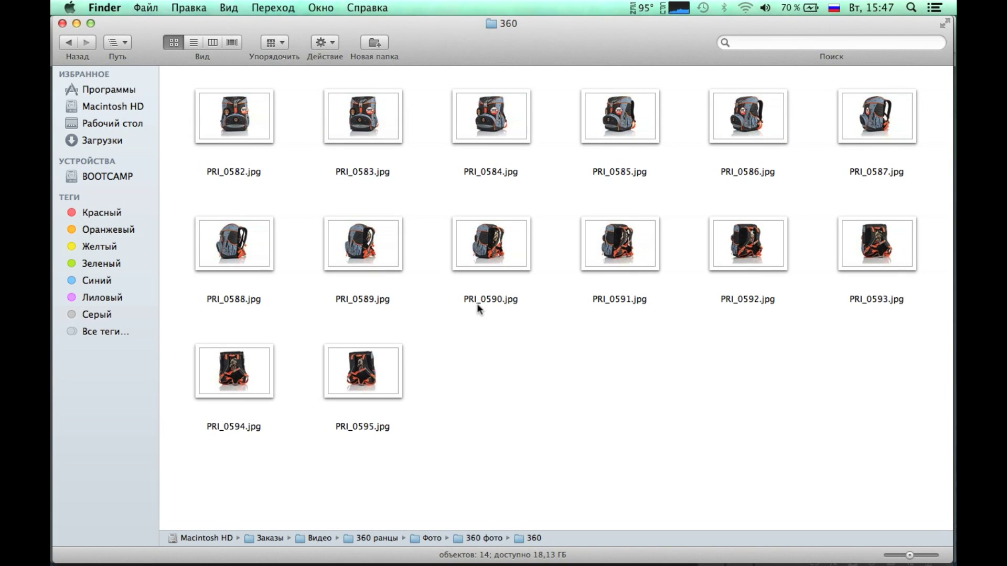
Resize Finder thumbnails larger and smaller to inspect the processed backpack photos.
left_click_drag(910, 555, 948, 557)
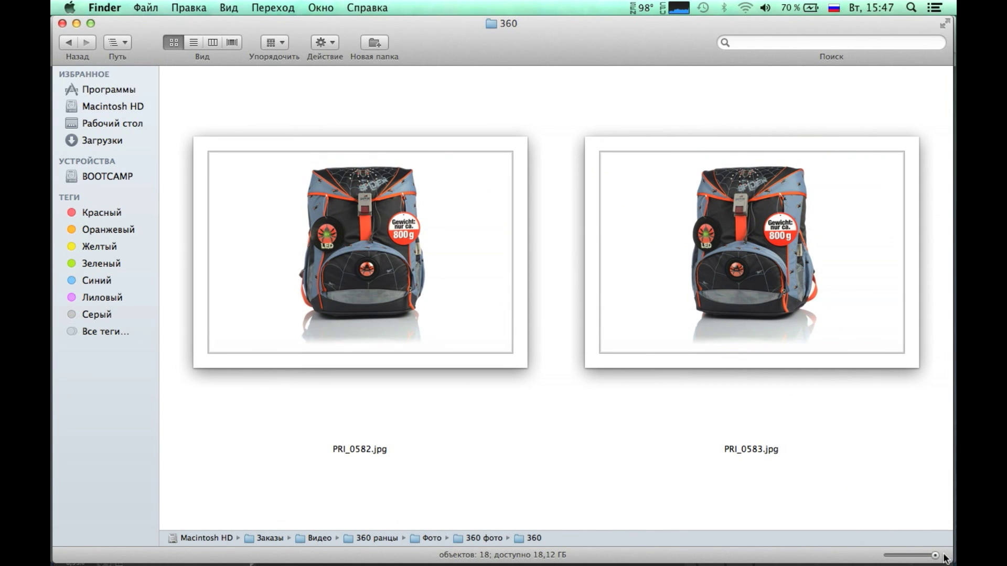
left_click_drag(940, 555, 921, 555)
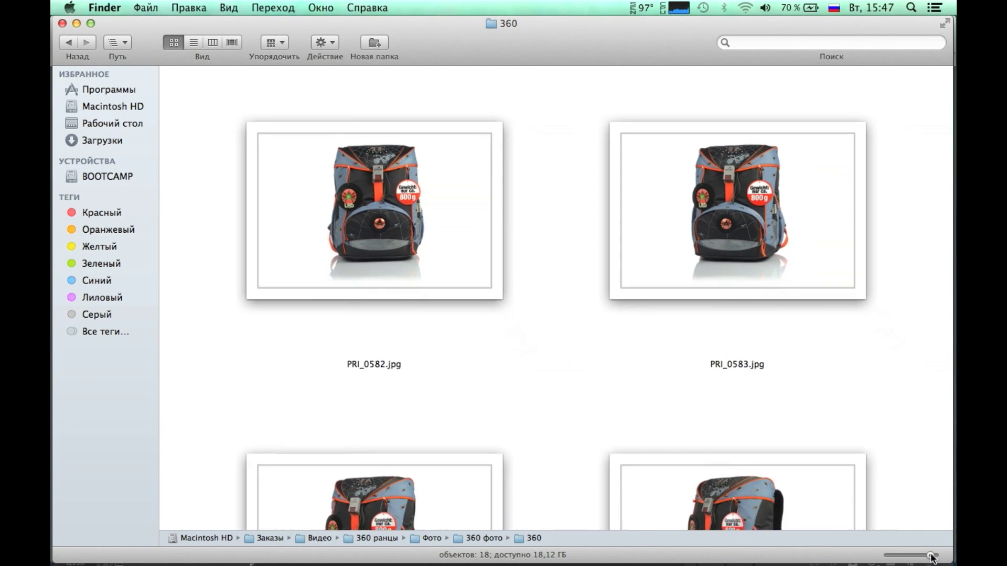
left_click_drag(921, 556, 907, 554)
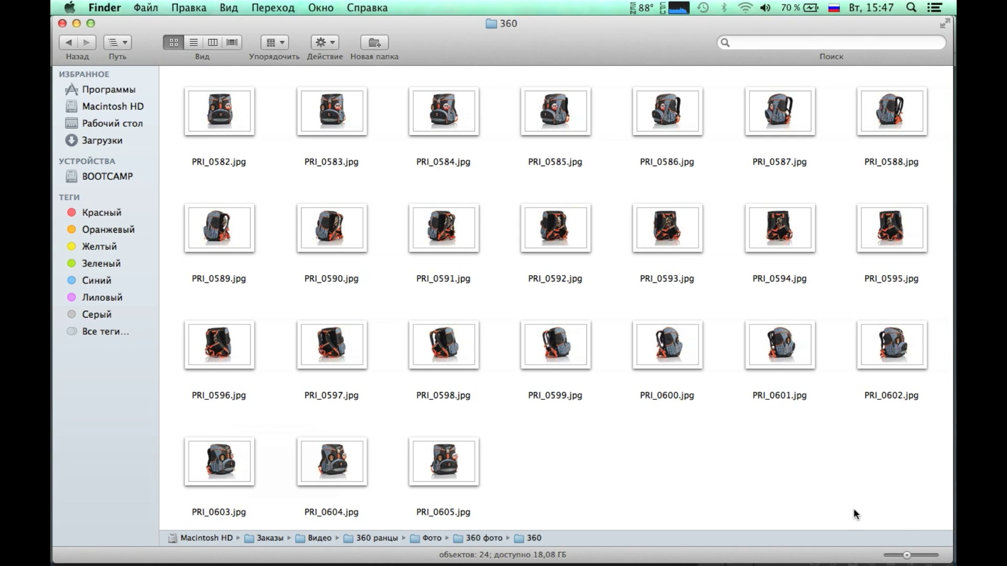
left_click_drag(908, 555, 936, 556)
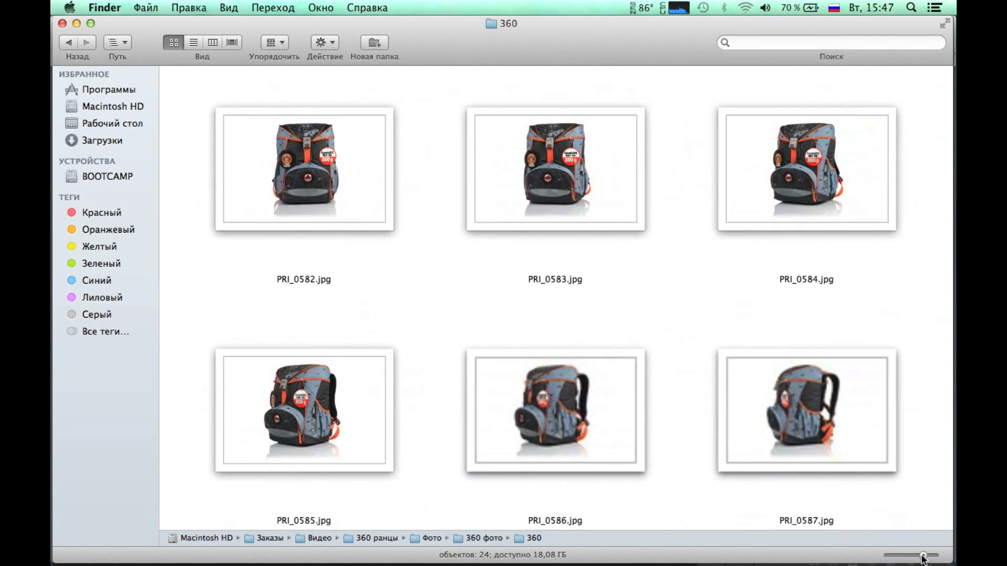
Scroll down through the 24 white-background backpack JPEGs in the 360 folder.
scroll(612, 420, "down", 2)
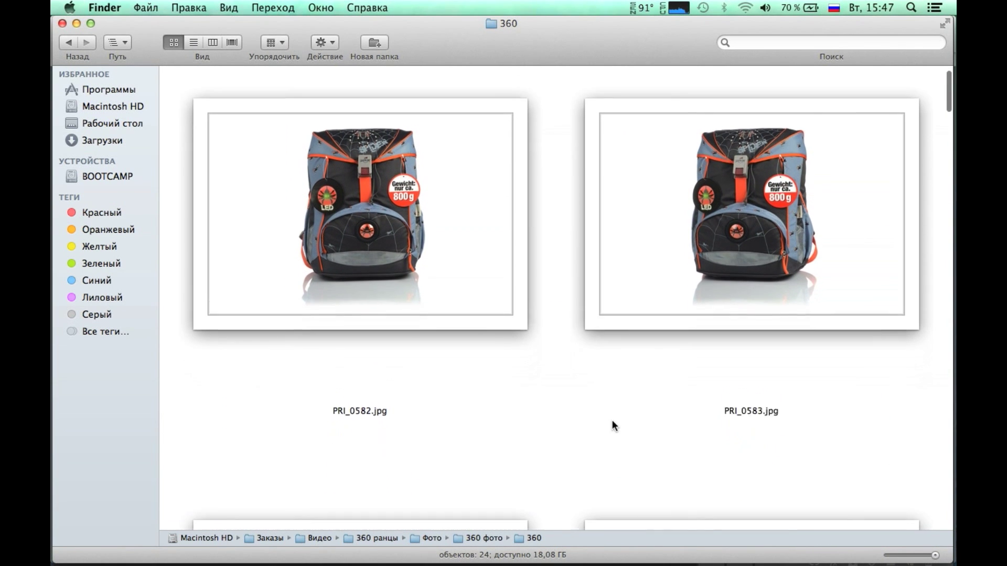
scroll(611, 420, "down", 10)
scroll(612, 420, "down", 2)
scroll(612, 419, "down", 10)
scroll(611, 420, "down", 3)
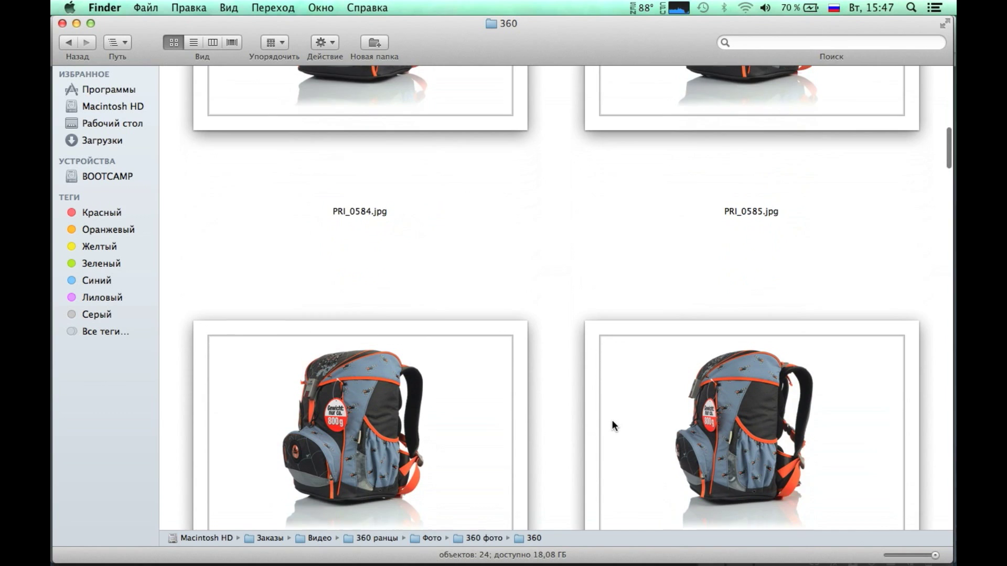
scroll(612, 420, "down", 5)
scroll(611, 419, "down", 1)
scroll(611, 420, "down", 4)
scroll(612, 420, "down", 3)
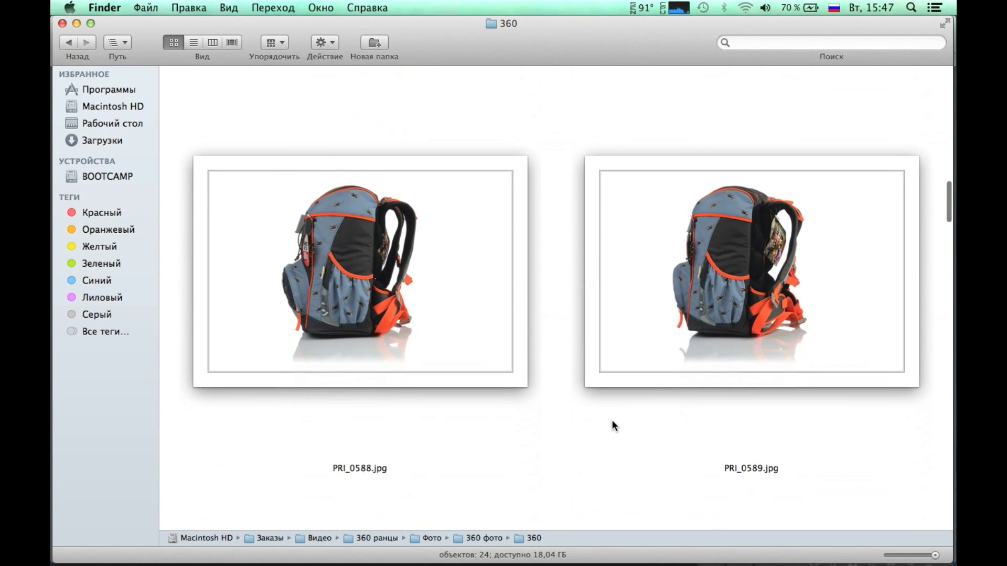
scroll(612, 420, "down", 3)
scroll(612, 419, "down", 3)
scroll(611, 419, "down", 5)
scroll(611, 420, "down", 3)
scroll(612, 420, "down", 2)
scroll(611, 419, "down", 4)
scroll(611, 420, "down", 1)
scroll(612, 421, "down", 5)
scroll(612, 421, "down", 2)
scroll(612, 420, "down", 5)
scroll(612, 421, "down", 2)
scroll(612, 421, "down", 3)
scroll(612, 420, "down", 5)
scroll(612, 421, "down", 2)
scroll(612, 421, "down", 4)
scroll(612, 419, "down", 2)
scroll(612, 419, "down", 4)
scroll(611, 420, "down", 4)
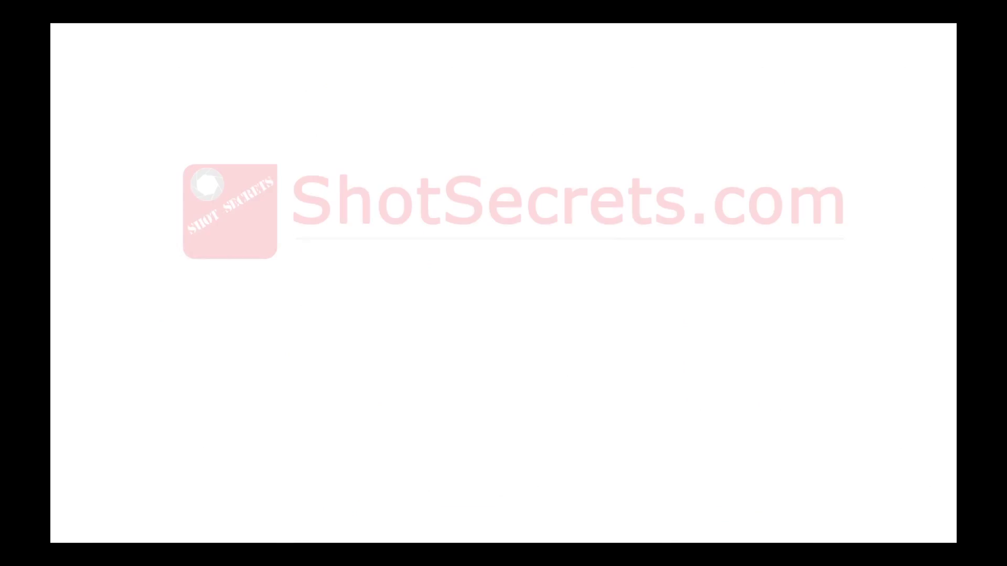